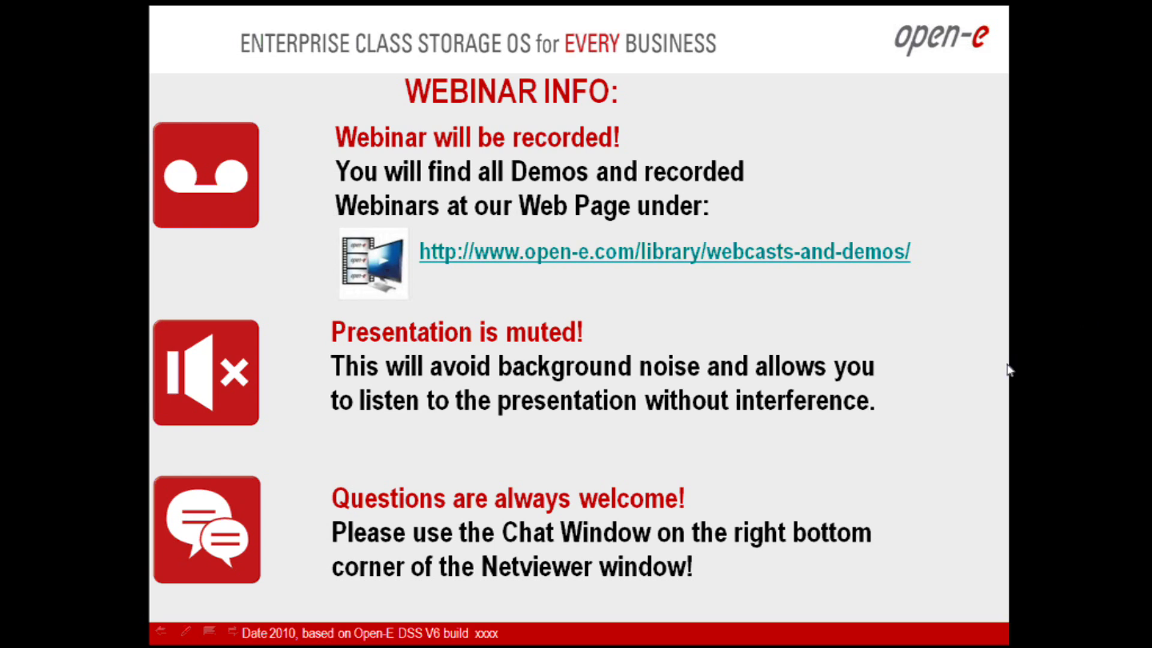
- Advance past the DSS V6 download slides and end the slideshow
key("Right")
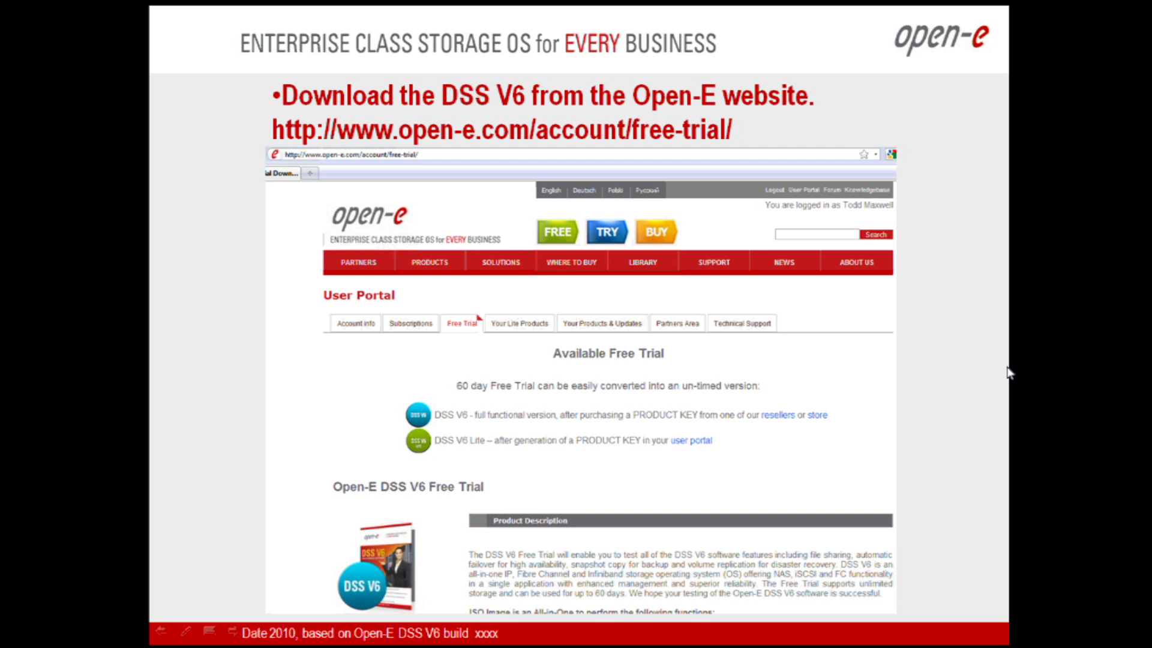
left_click(1007, 373)
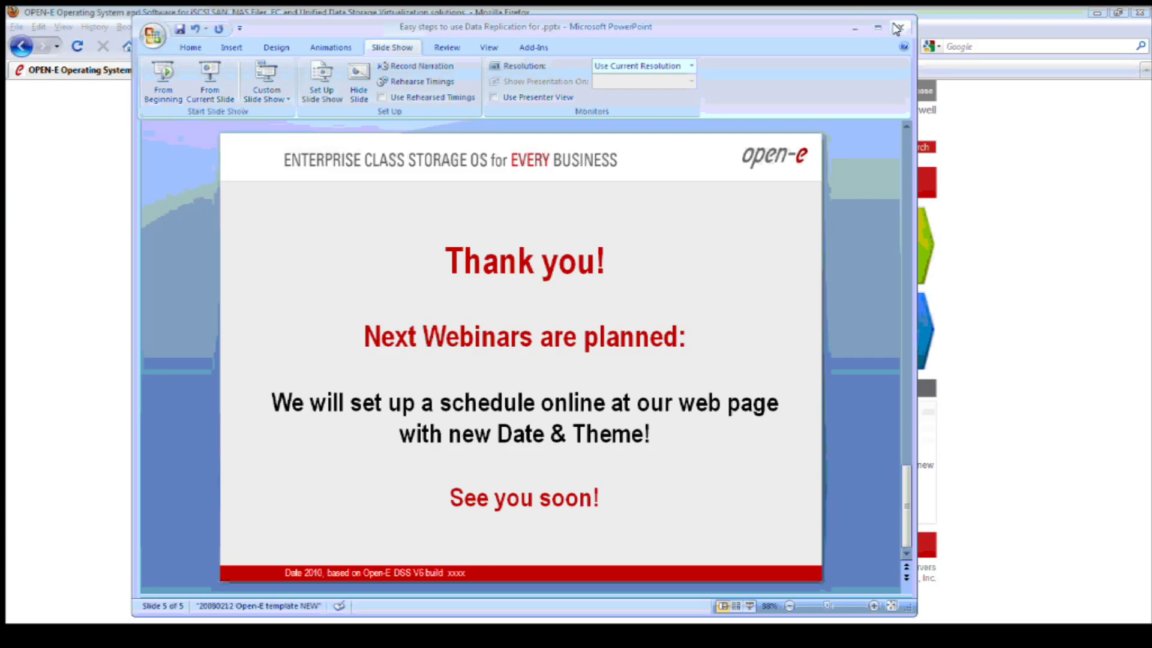
- Open the 60-day DSS V6 trial page, download the ISO, and scroll to dss6.0up45_b4622.oe_i.zip
left_click(894, 27)
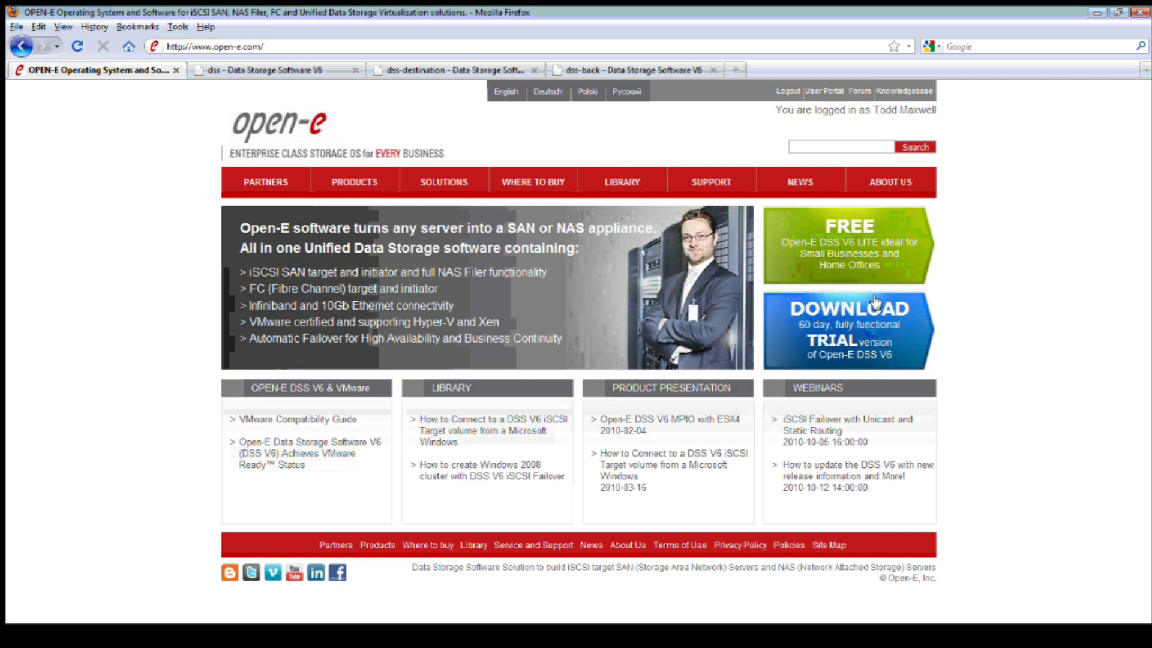
left_click(896, 340)
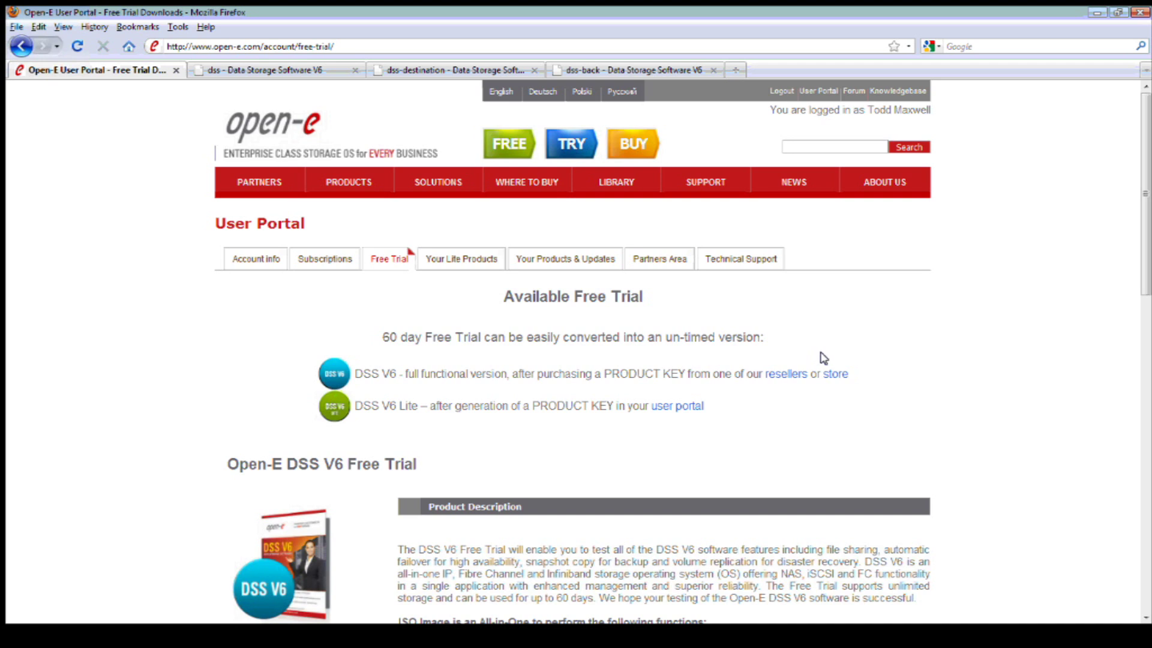
scroll(822, 357, "down", 4)
scroll(823, 358, "down", 3)
scroll(668, 486, "down", 4)
left_click(665, 486)
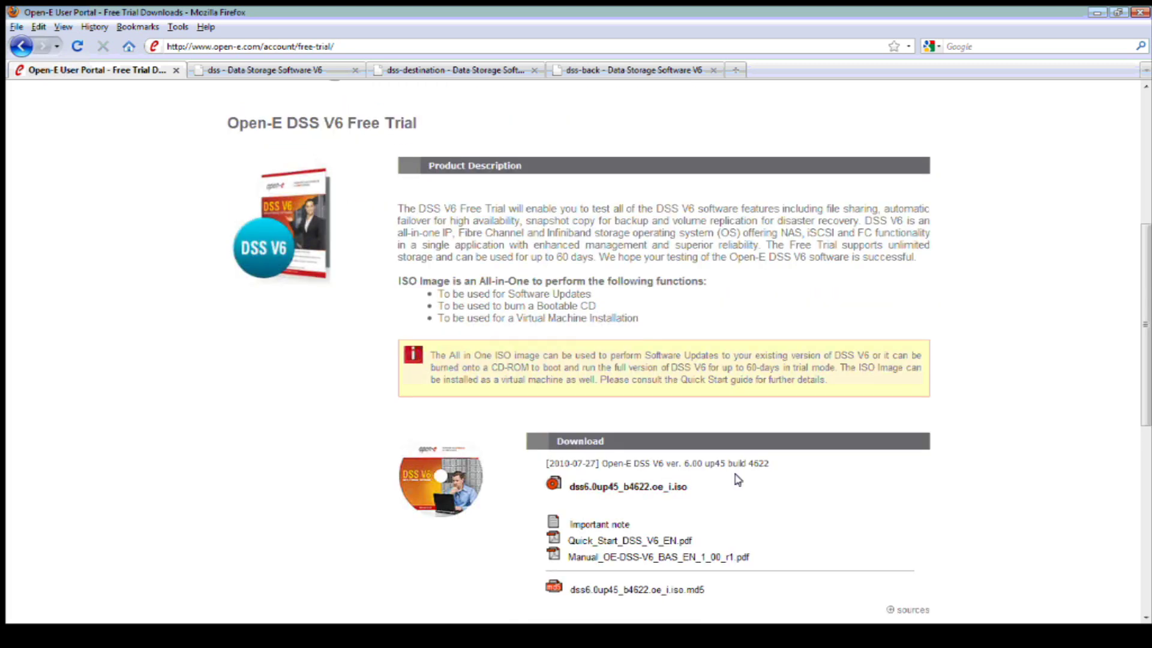
scroll(738, 480, "down", 3)
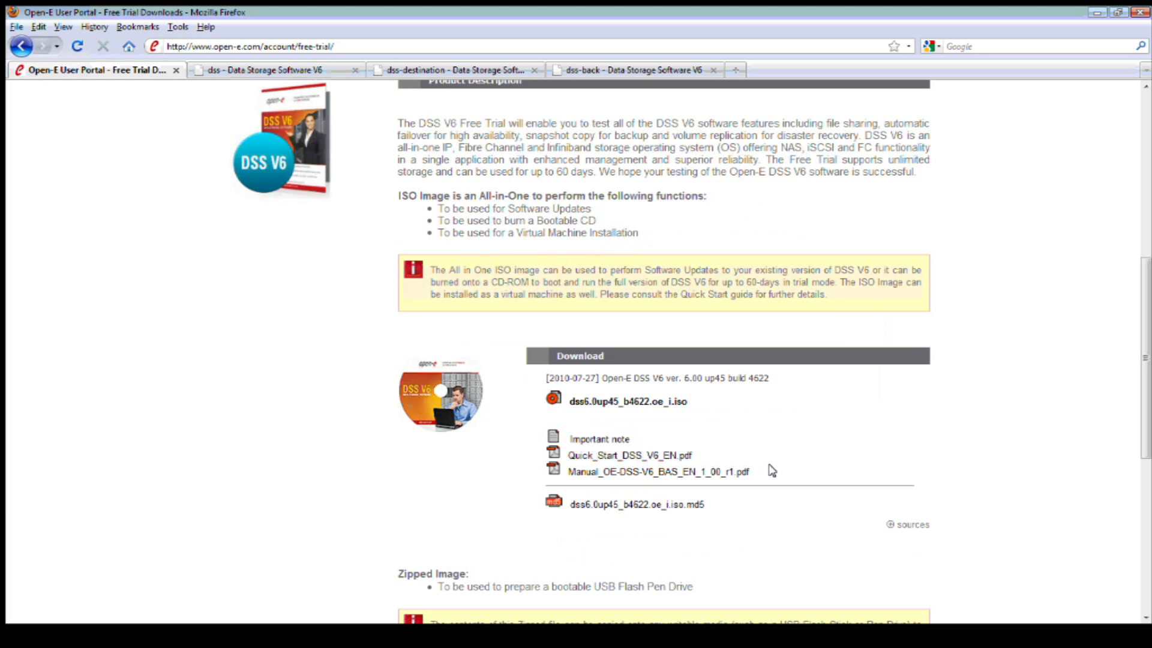
scroll(770, 470, "down", 9)
scroll(772, 471, "down", 2)
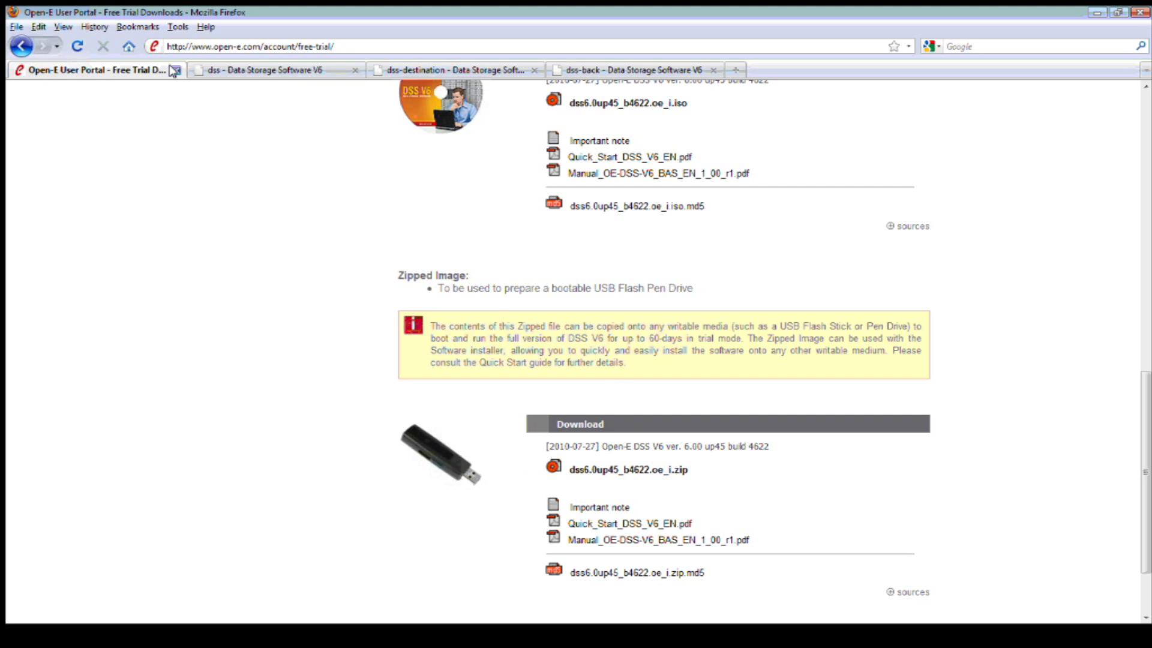
- On the dss server tab, check the build number and open CONFIGURATION > volume manager > Vol. groups
left_click(258, 71)
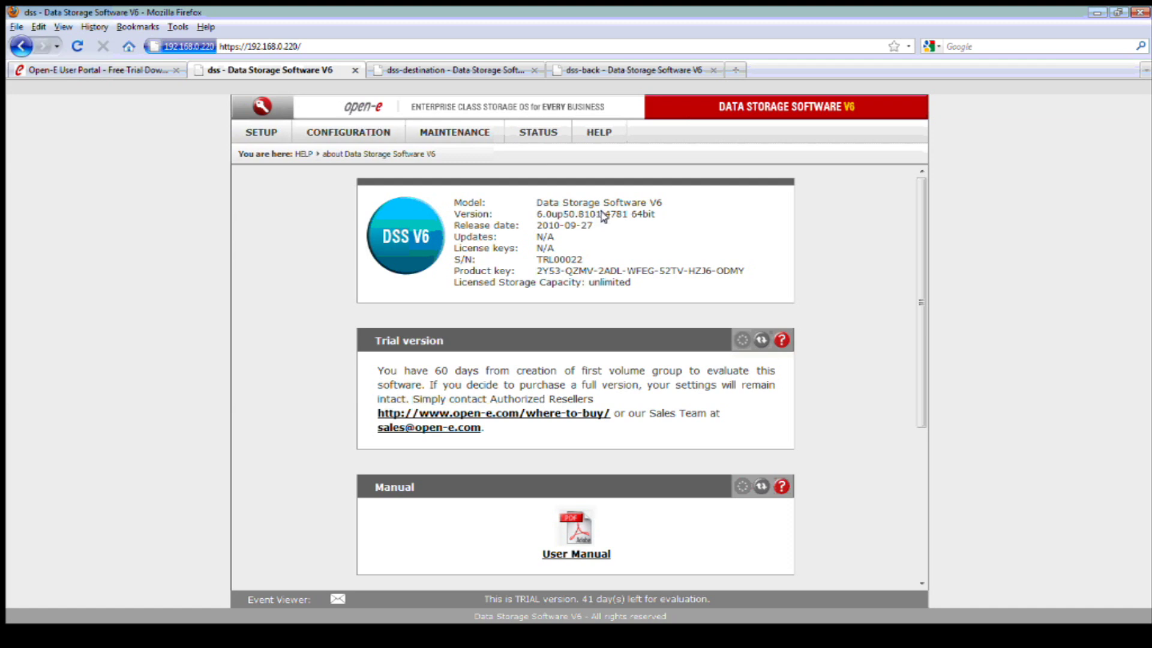
left_click_drag(604, 215, 638, 217)
left_click(638, 217)
left_click(349, 133)
mouse_move(355, 152)
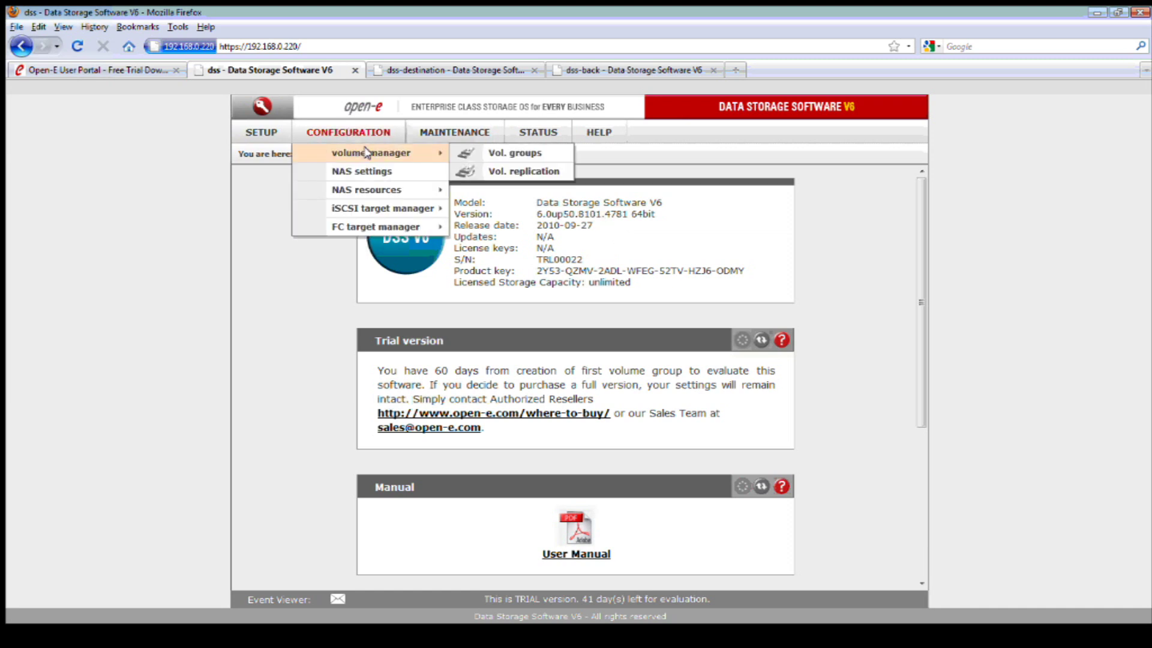
left_click(481, 154)
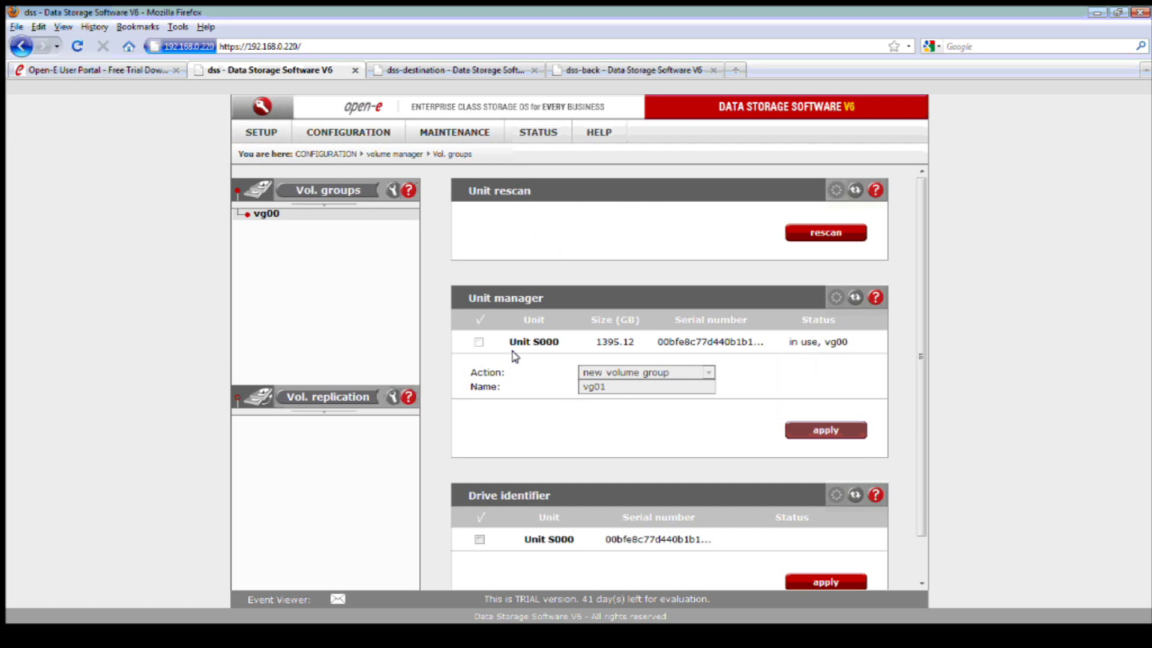
- Open vg00 and review NAS volume lv0000 (100.00 GB) with 1287.06 GB free
left_click(268, 216)
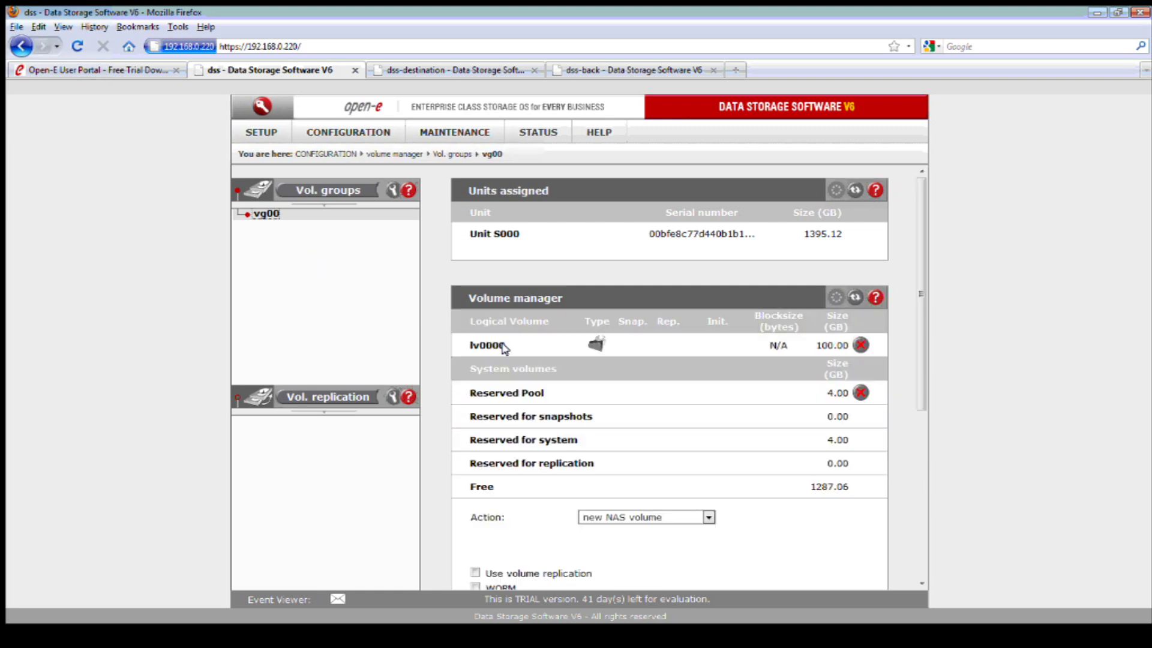
left_click_drag(504, 347, 459, 347)
left_click(528, 349)
scroll(625, 360, "down", 1)
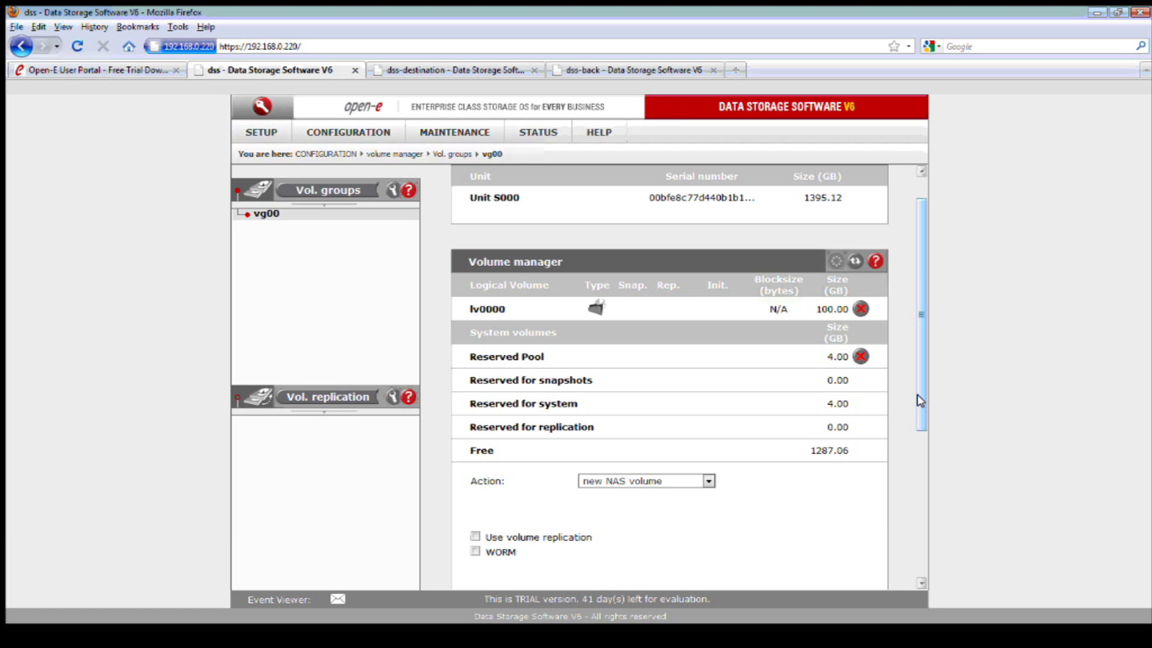
scroll(774, 474, "down", 1)
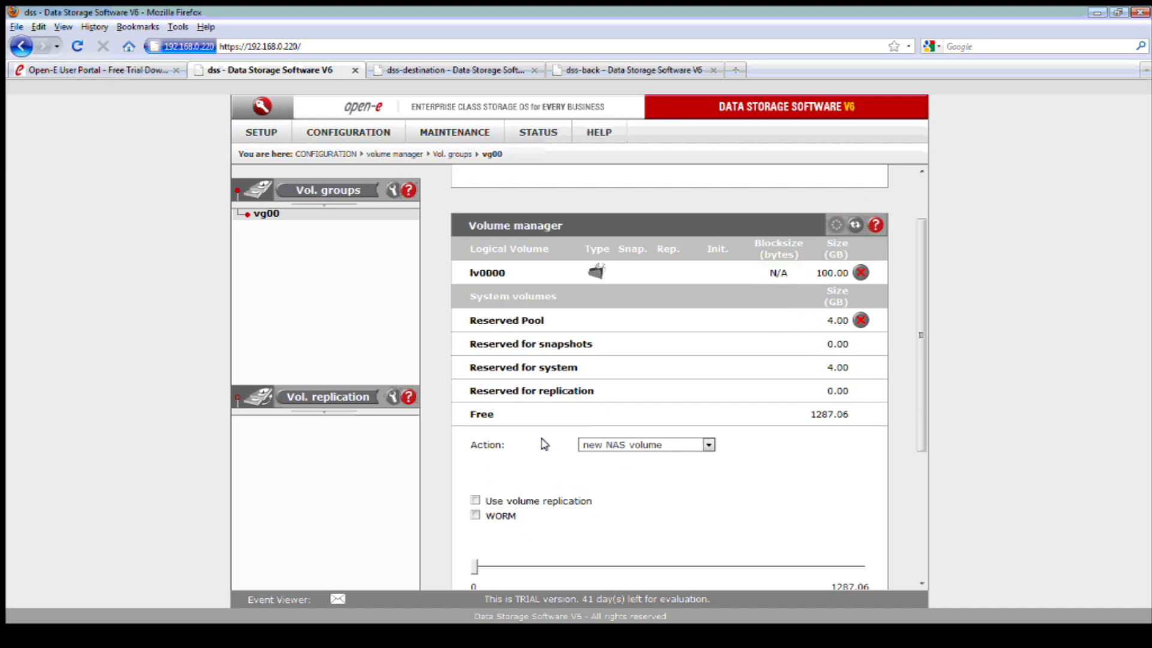
- Set the vg00 Action to new snapshot, assigned to volume lv0000
left_click_drag(510, 444, 467, 442)
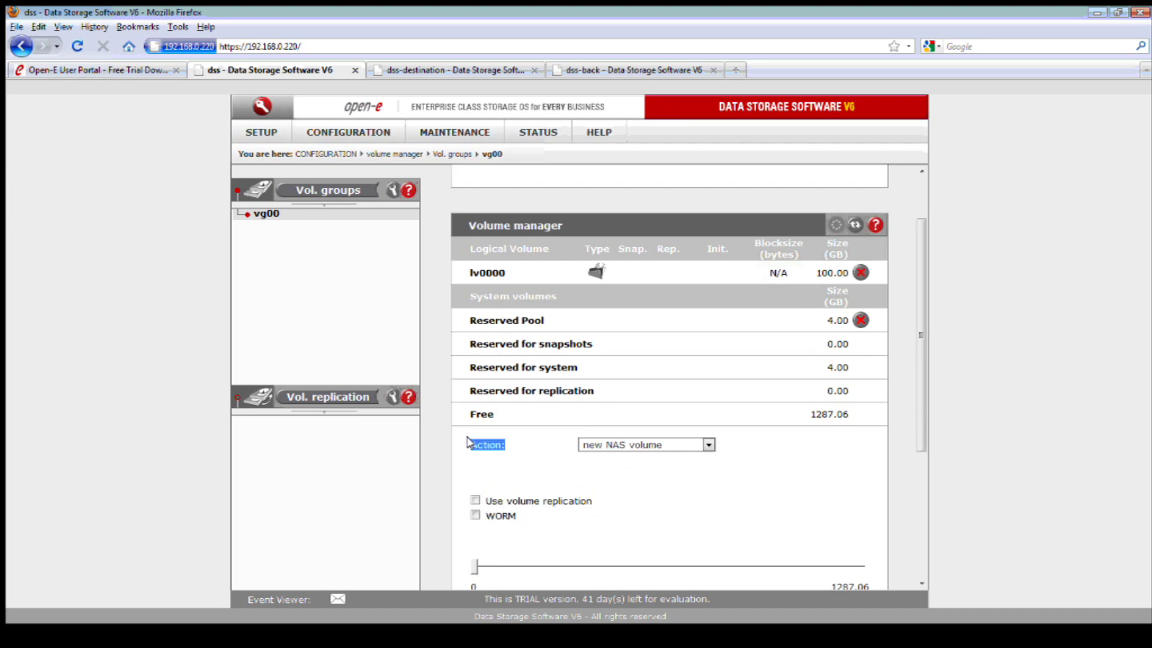
left_click(676, 445)
left_click(671, 492)
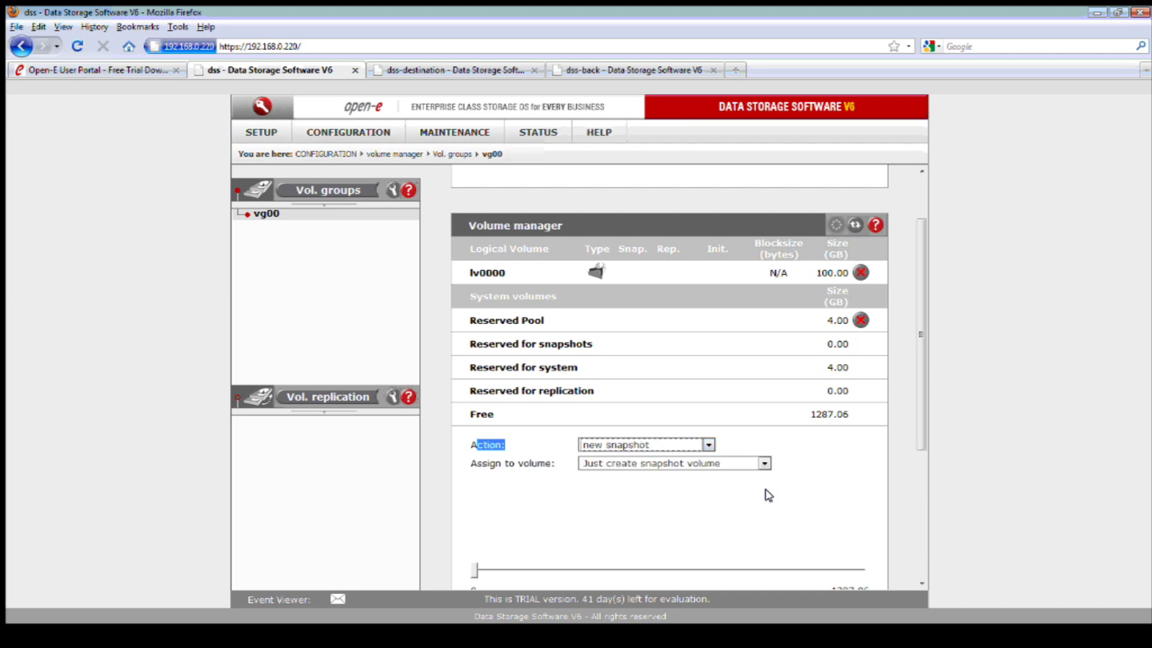
scroll(764, 494, "down", 2)
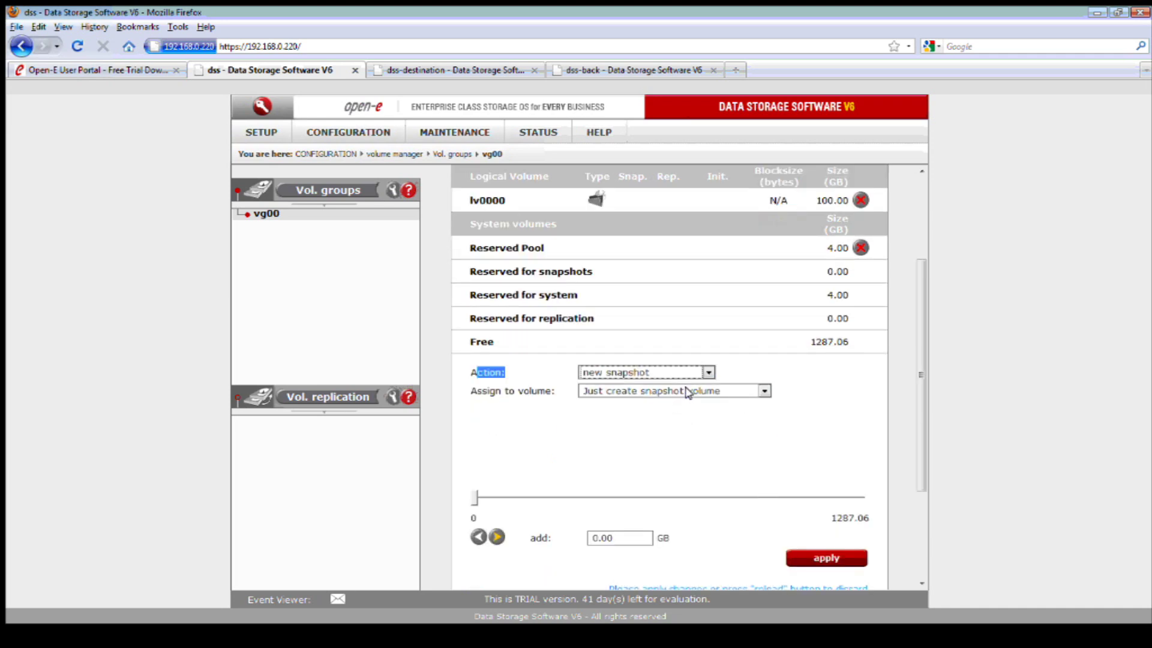
left_click(687, 391)
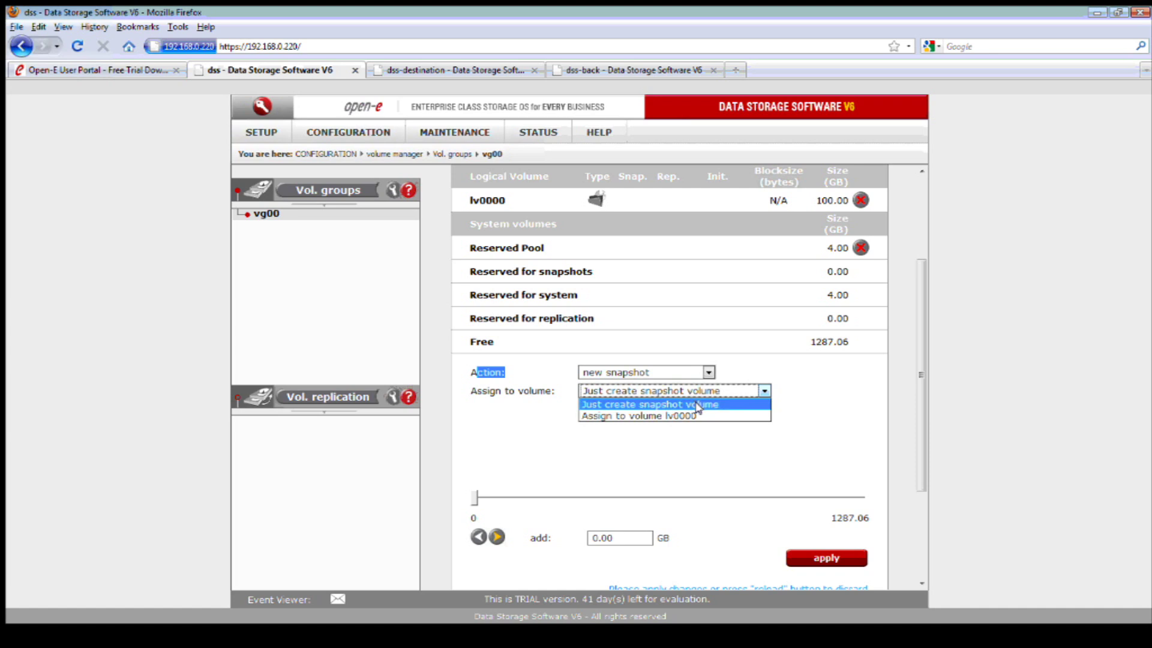
left_click(694, 413)
left_click(701, 434)
- Enter 15 as the snapshot size
scroll(714, 450, "down", 3)
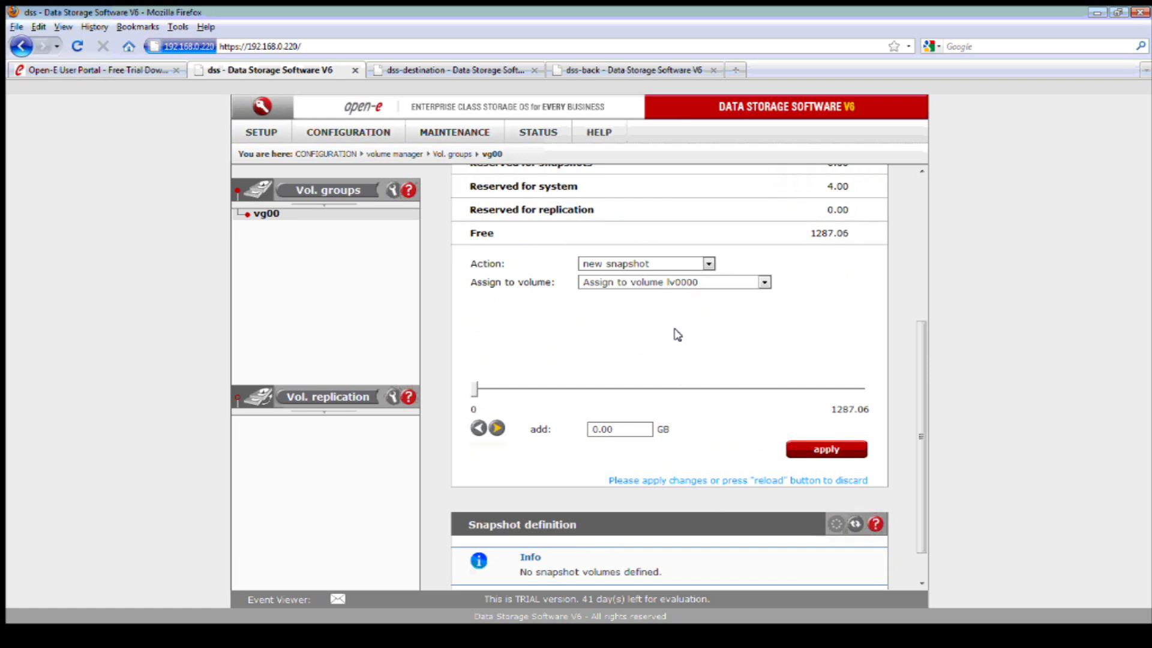
left_click_drag(624, 429, 582, 429)
scroll(762, 385, "up", 3)
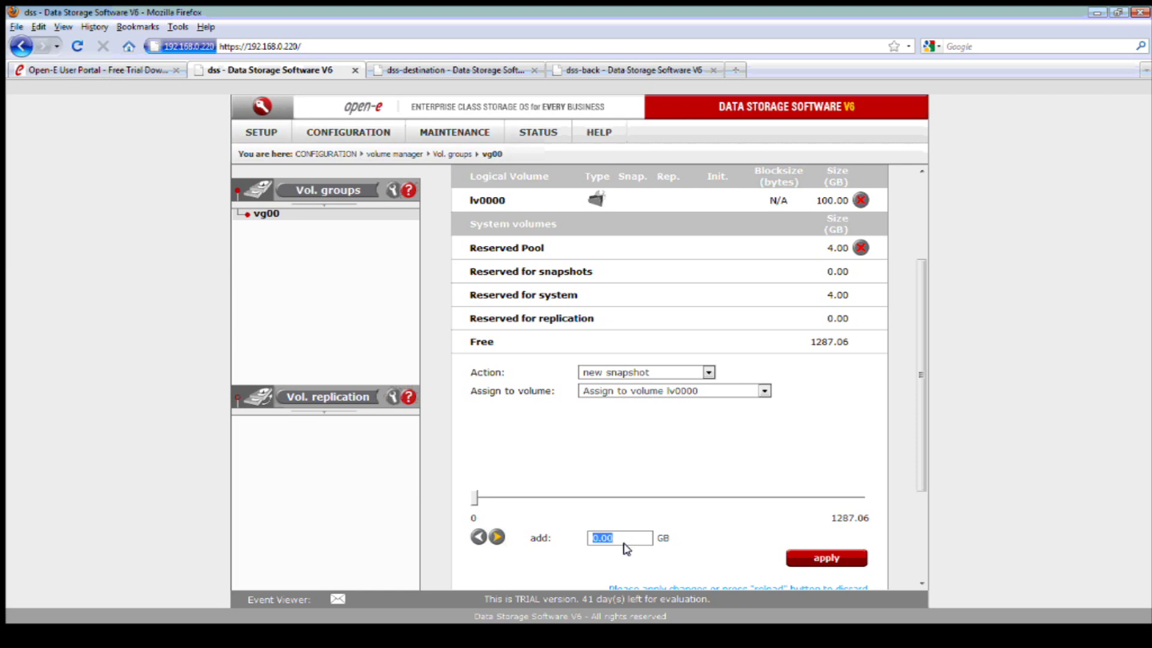
type("15")
left_click(702, 538)
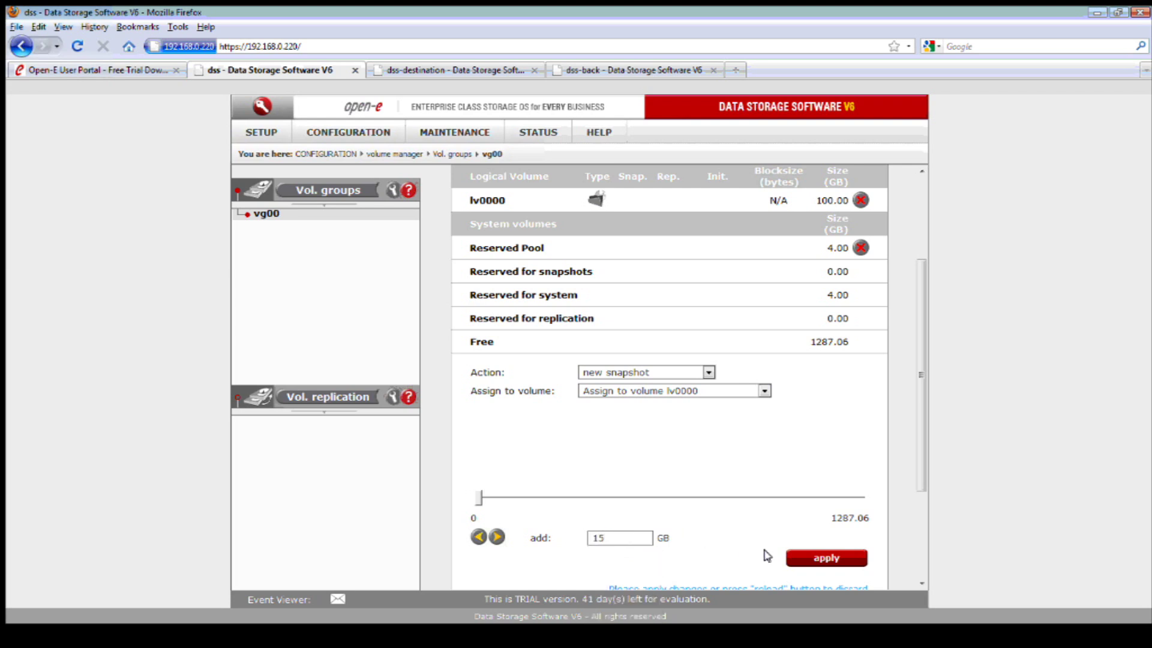
- Apply the 15 GB snapshot, then choose lv0000 in snap00000's LV dropdown
left_click(801, 556)
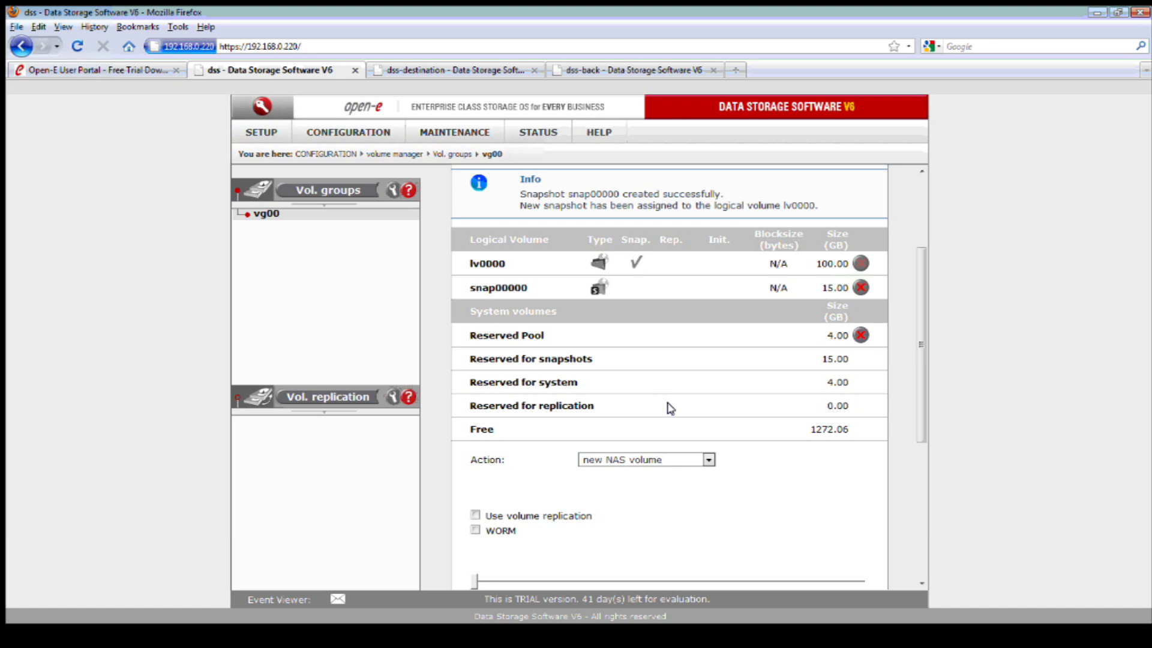
scroll(670, 408, "down", 8)
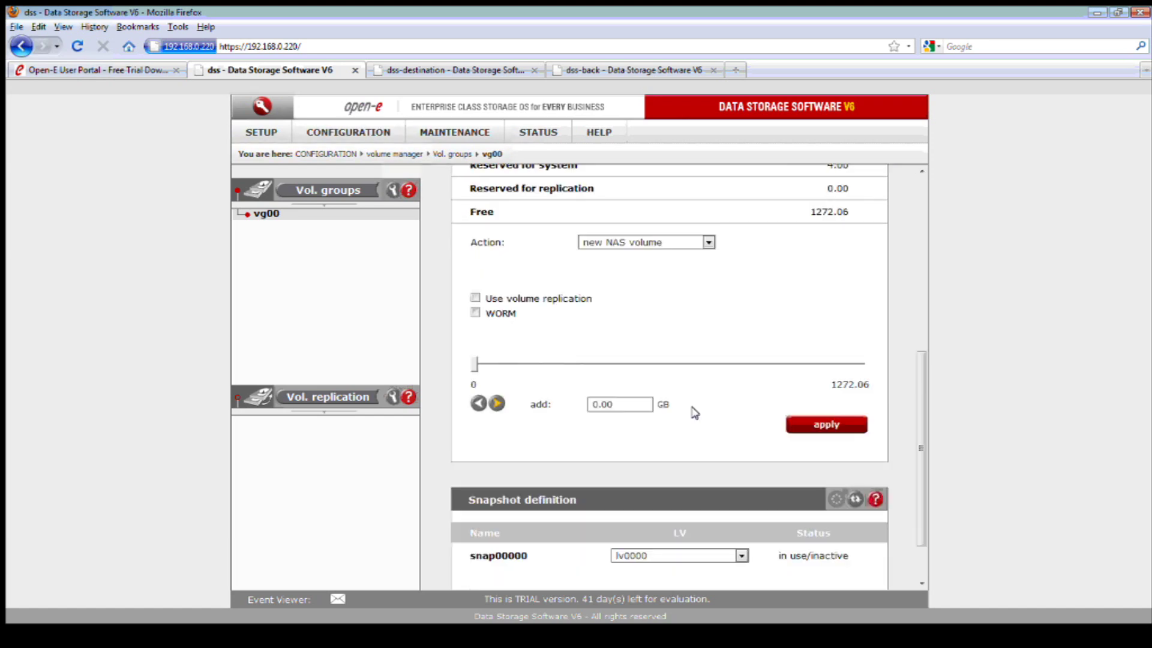
left_click(725, 492)
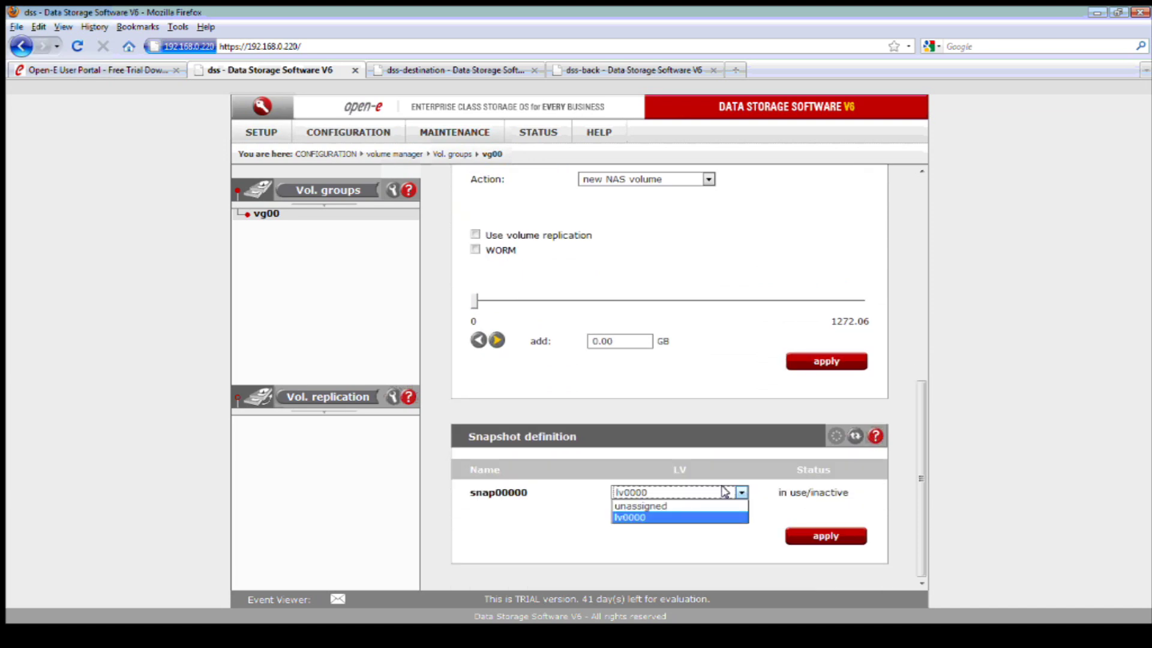
left_click(726, 408)
scroll(727, 406, "up", 6)
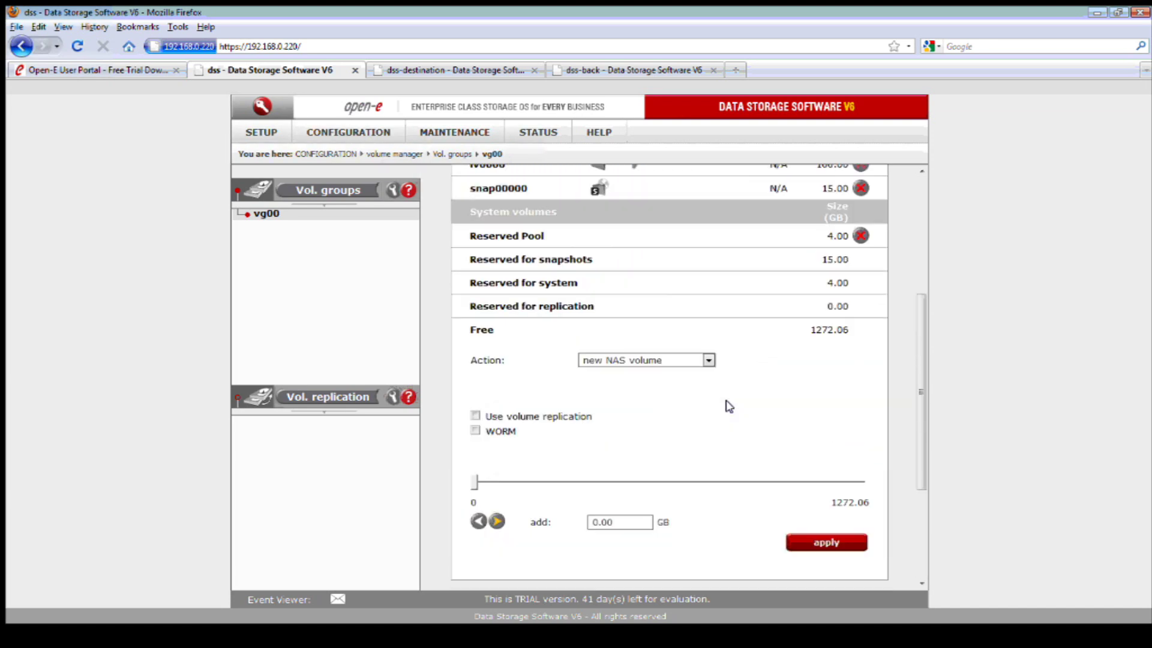
scroll(729, 406, "up", 2)
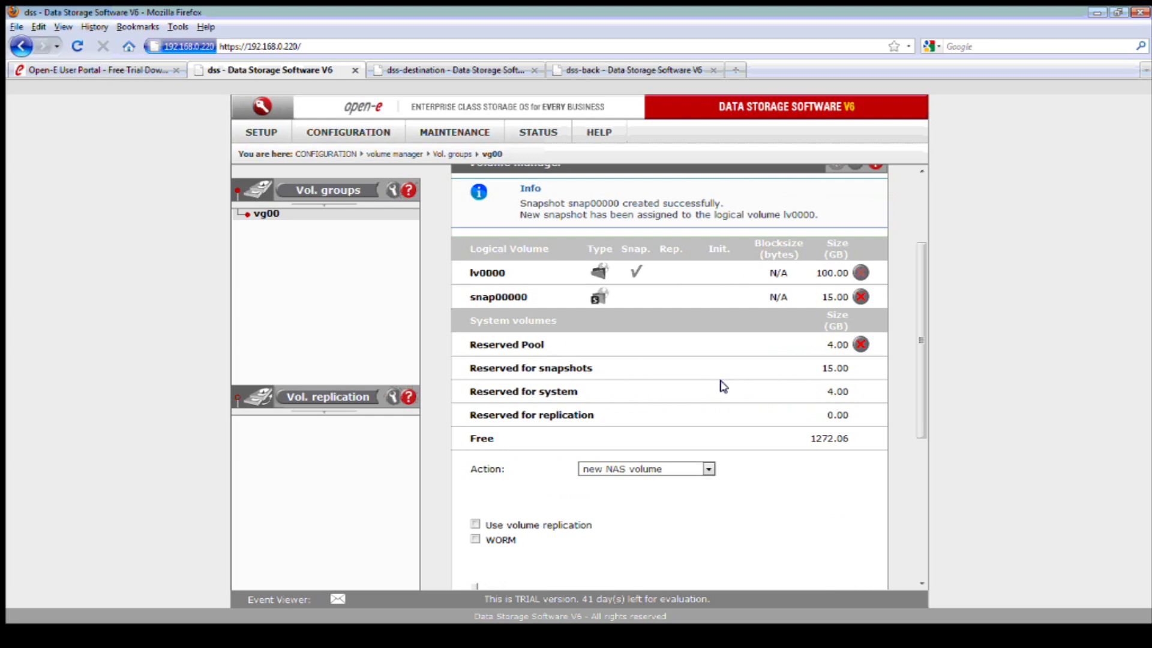
left_click(362, 136)
left_click(363, 170)
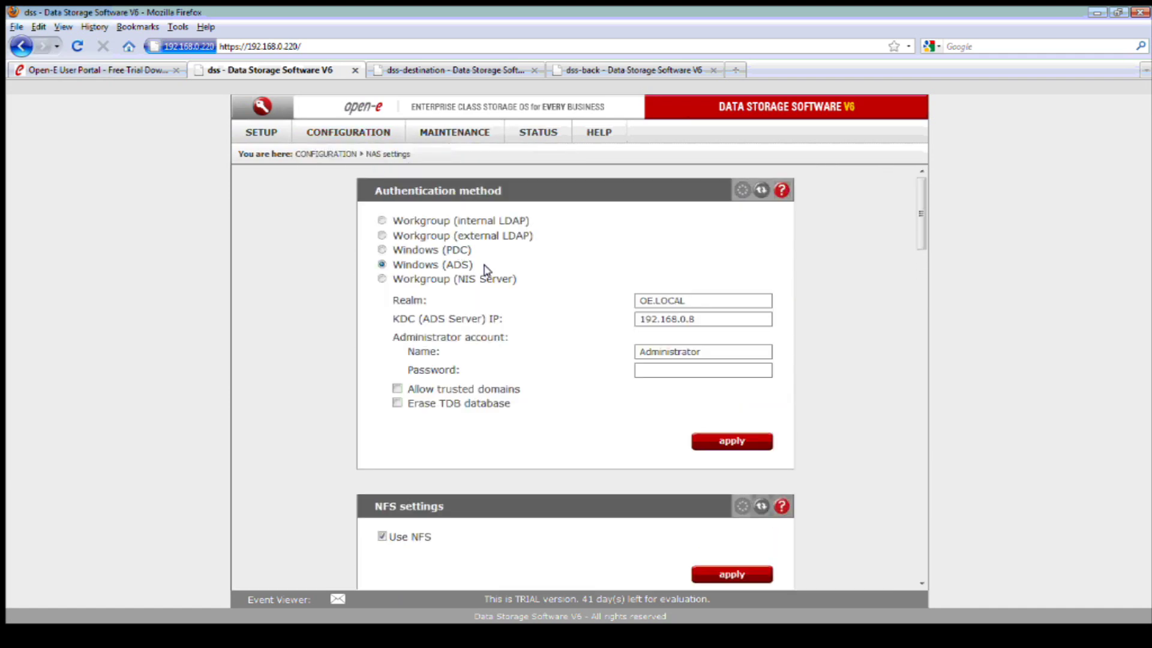
scroll(491, 273, "down", 5)
scroll(494, 276, "down", 14)
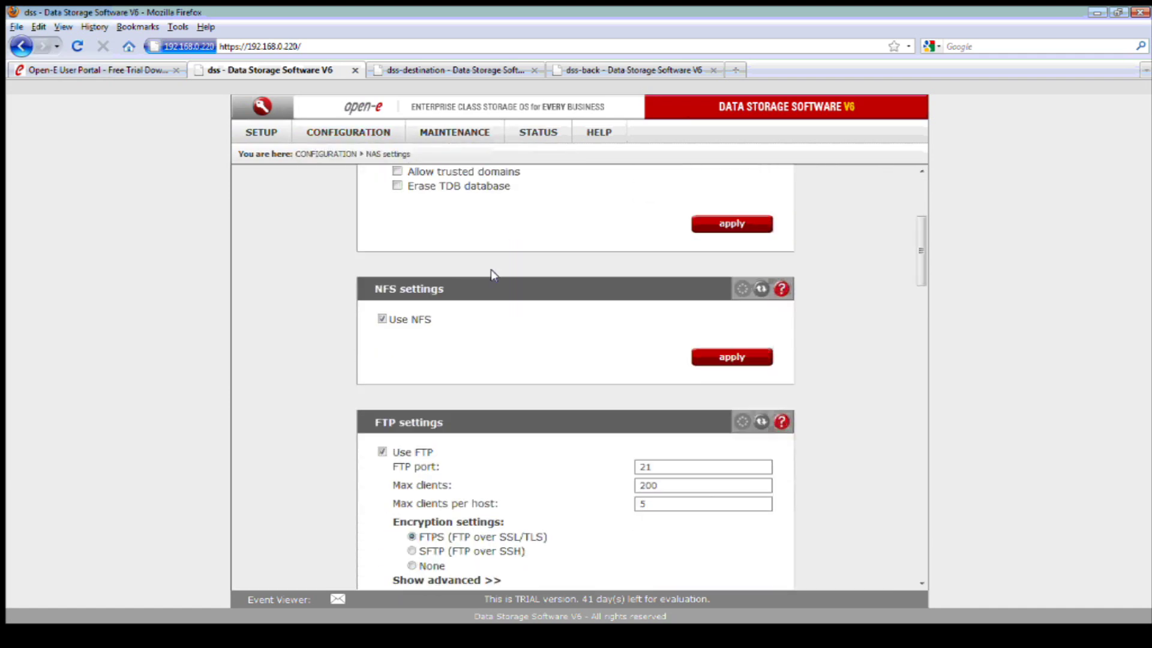
scroll(498, 279, "down", 4)
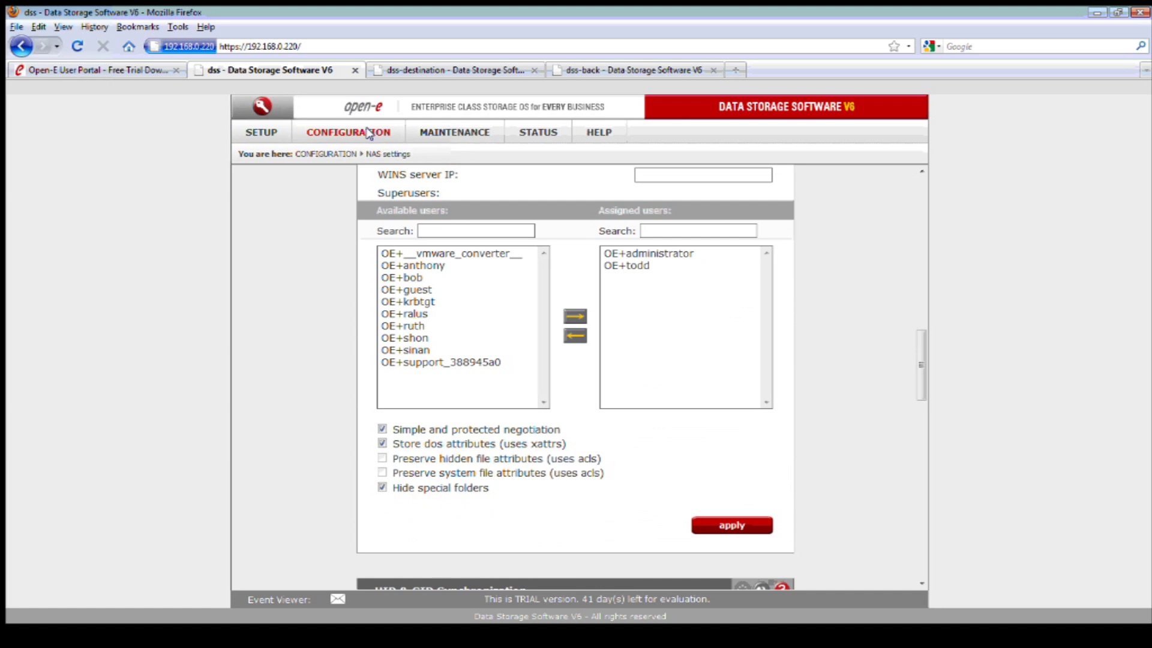
left_click(369, 132)
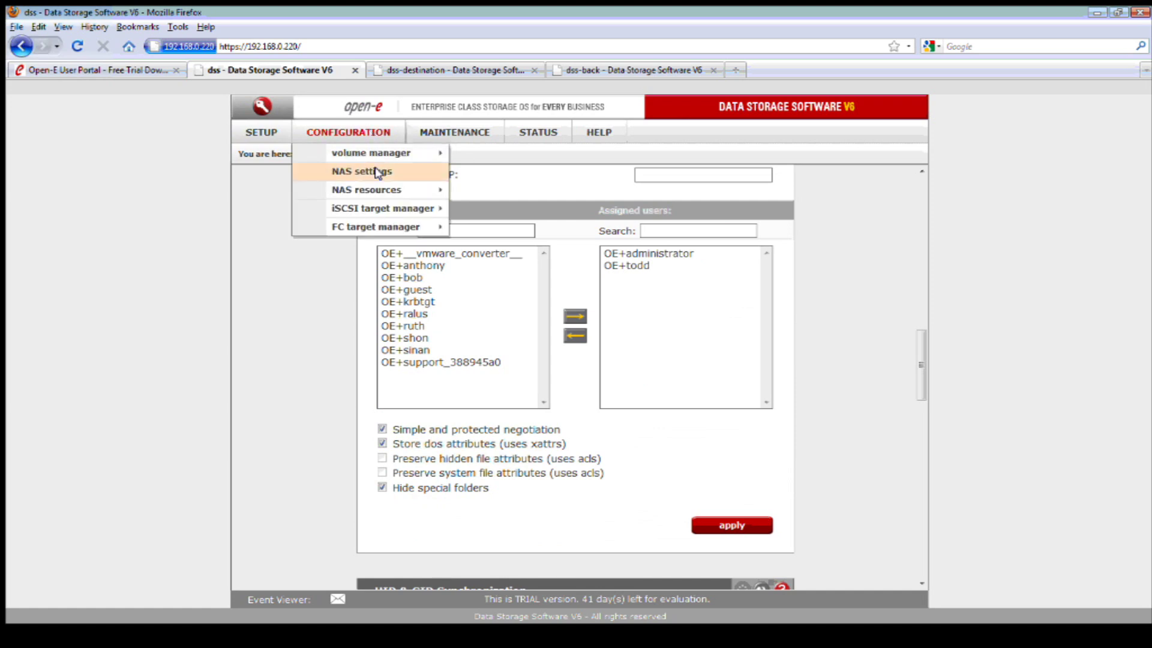
- Browse the Data share's folders under NAS resources > Shares, then switch to the dss-destination tab
mouse_move(404, 190)
left_click(480, 191)
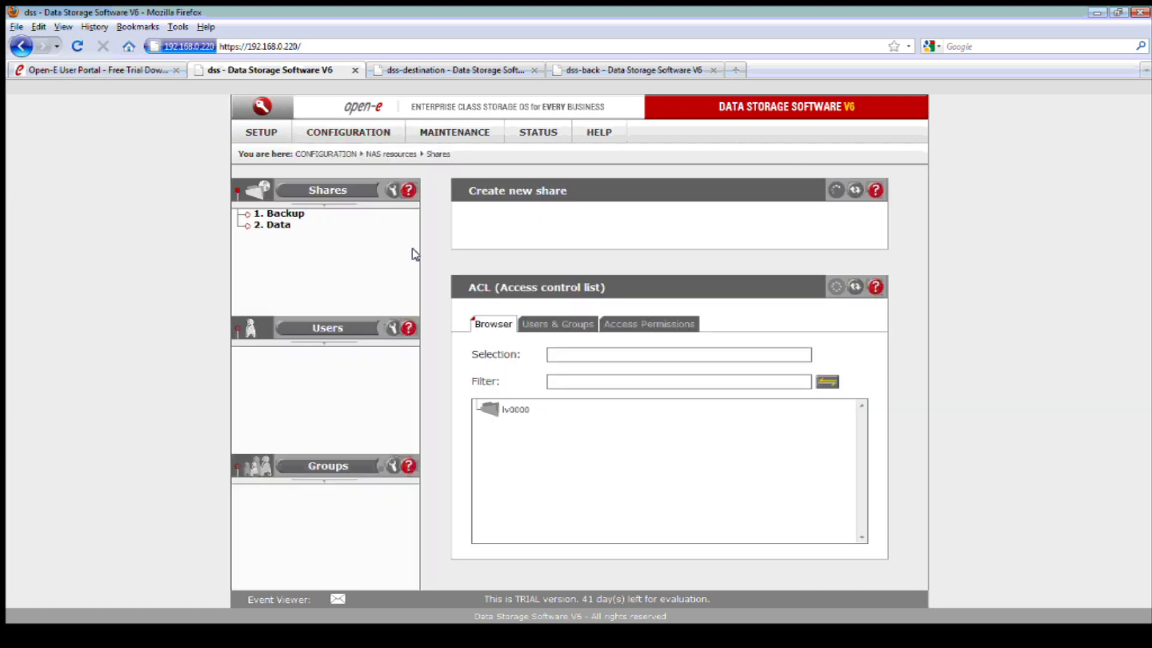
left_click(278, 226)
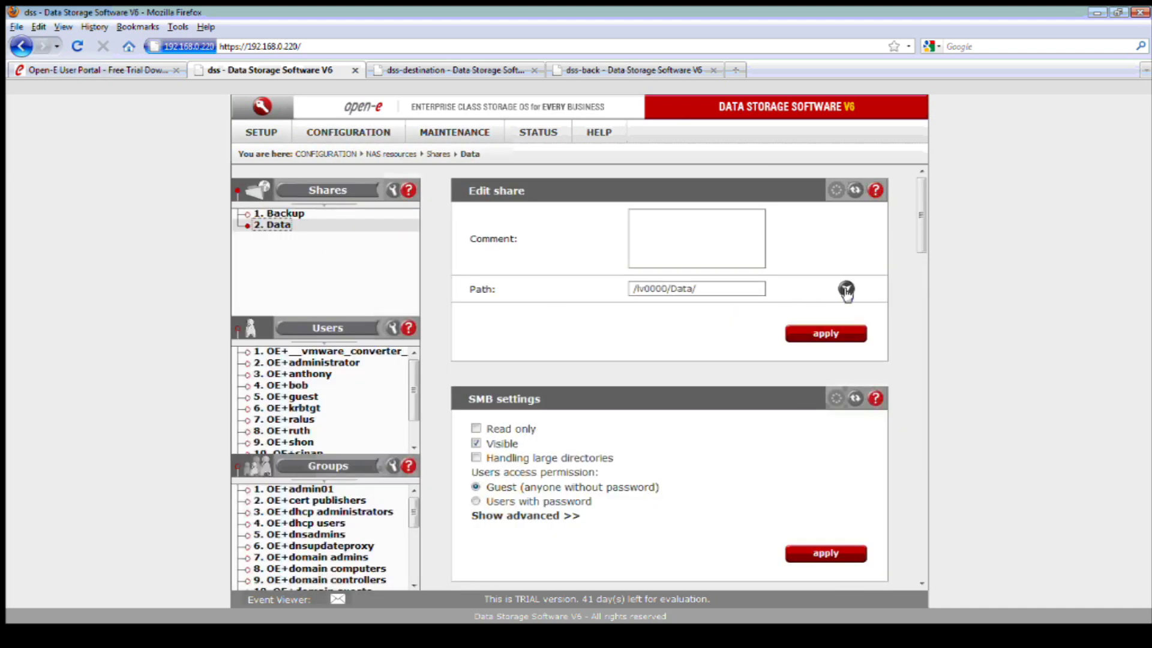
left_click(846, 290)
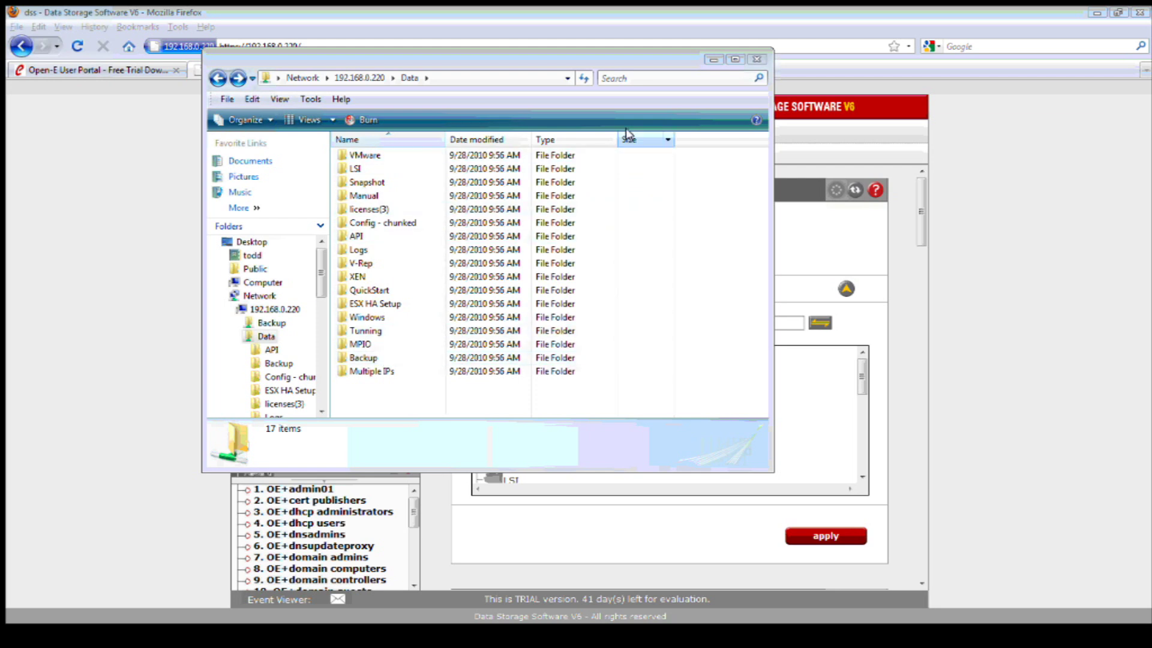
left_click(750, 60)
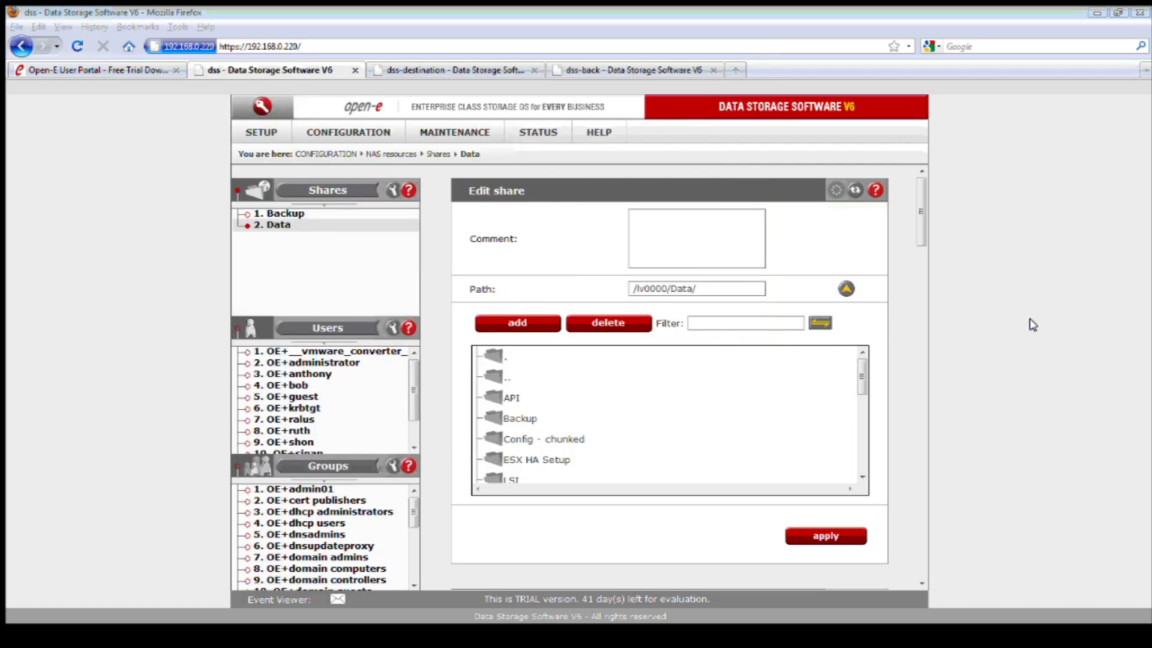
left_click(444, 71)
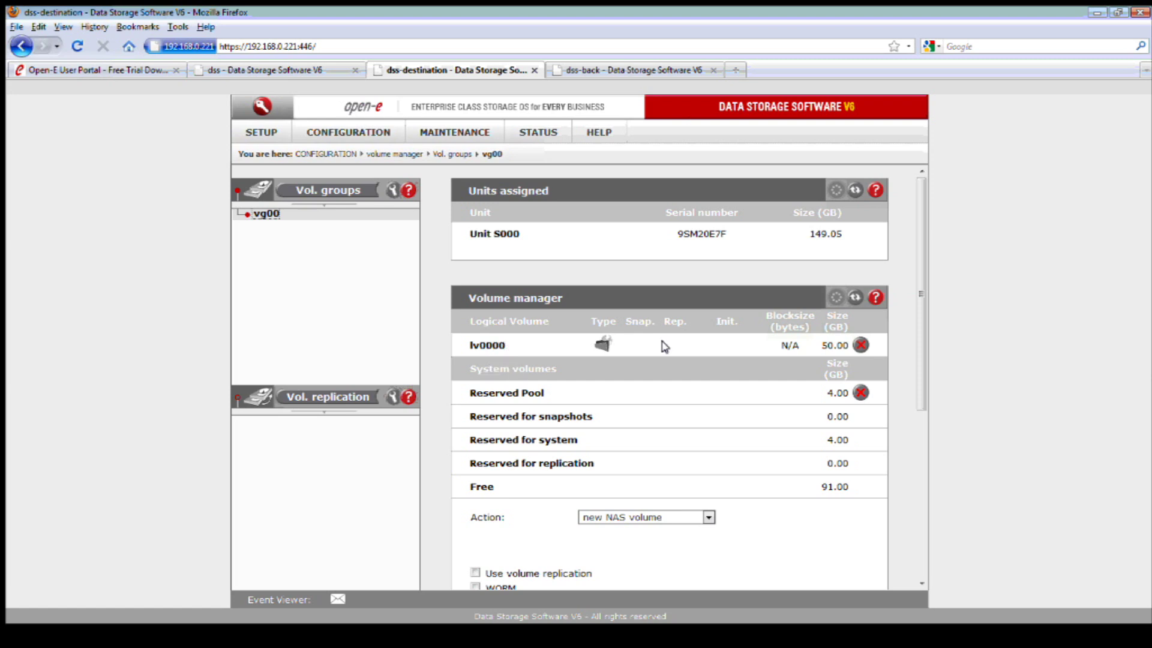
- Apply the enabled Data replication Agent in CONFIGURATION > NAS settings
left_click(339, 133)
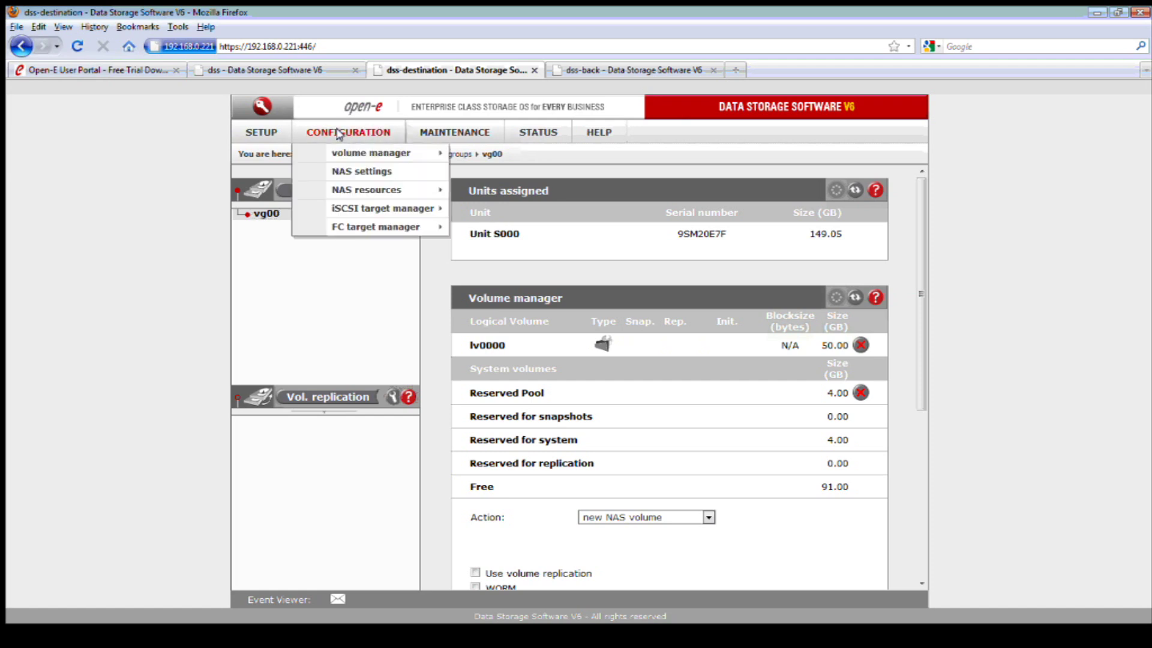
left_click(358, 172)
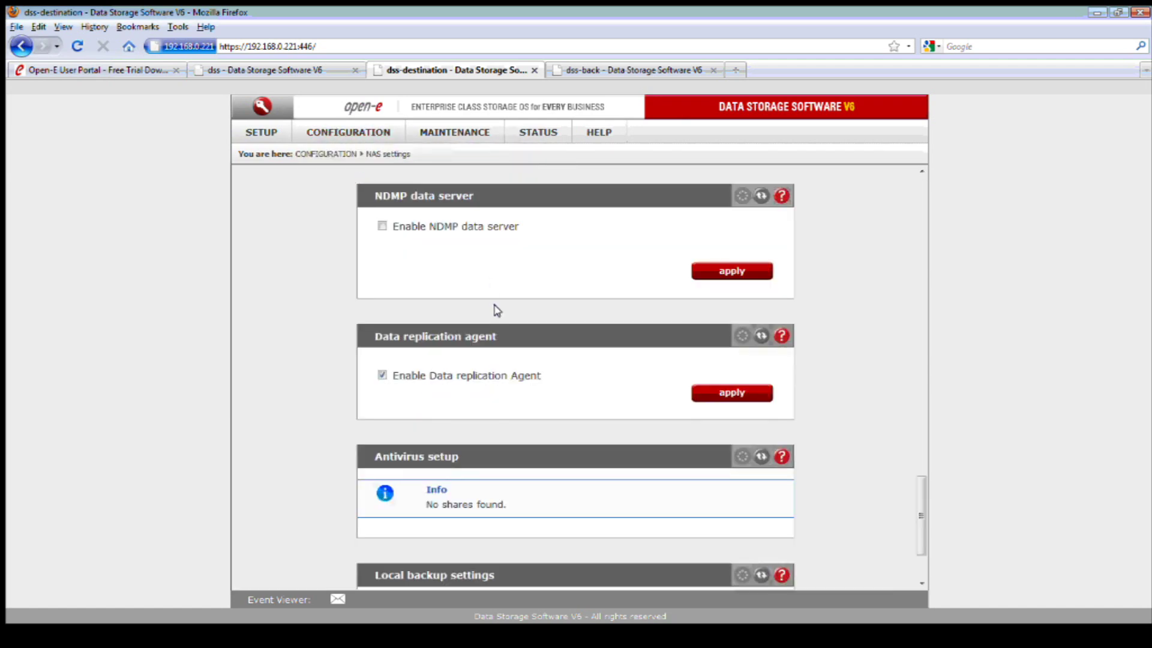
scroll(779, 324, "down", 2)
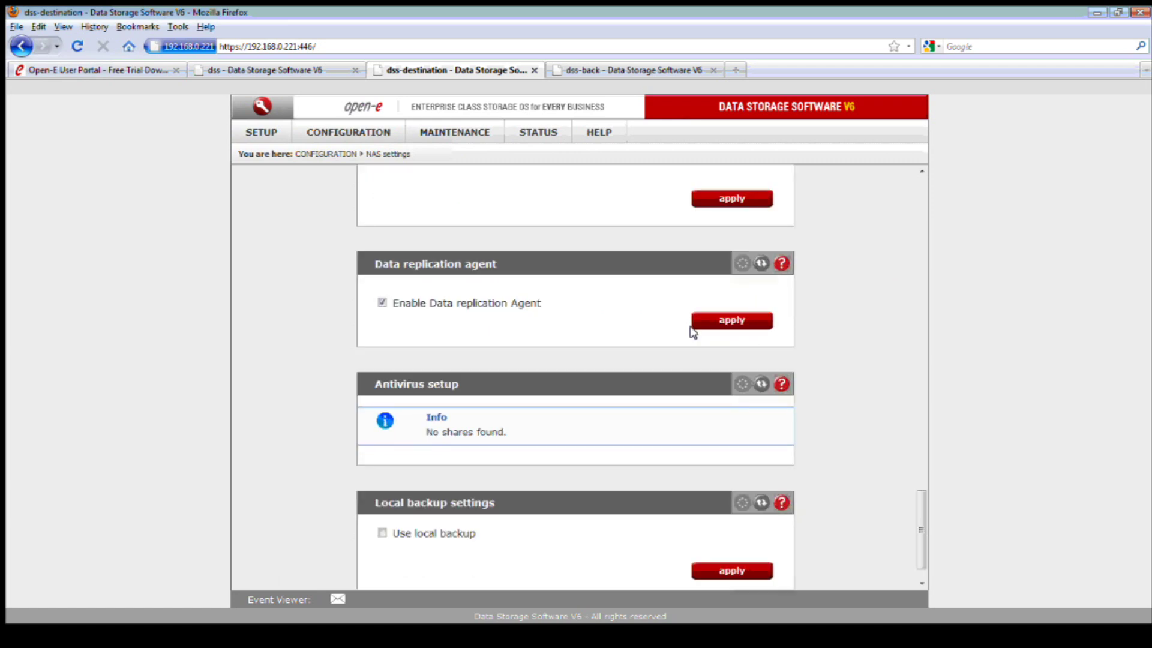
left_click(708, 320)
- Go to CONFIGURATION > NAS resources > Shares
left_click(363, 133)
mouse_move(373, 189)
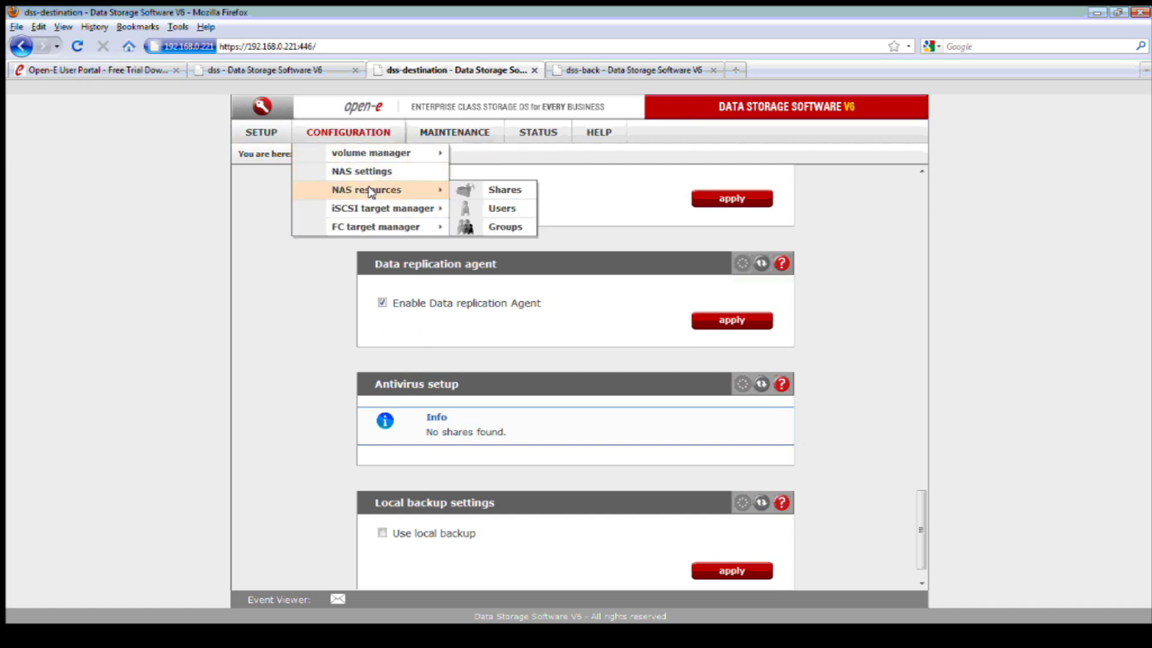
left_click(478, 186)
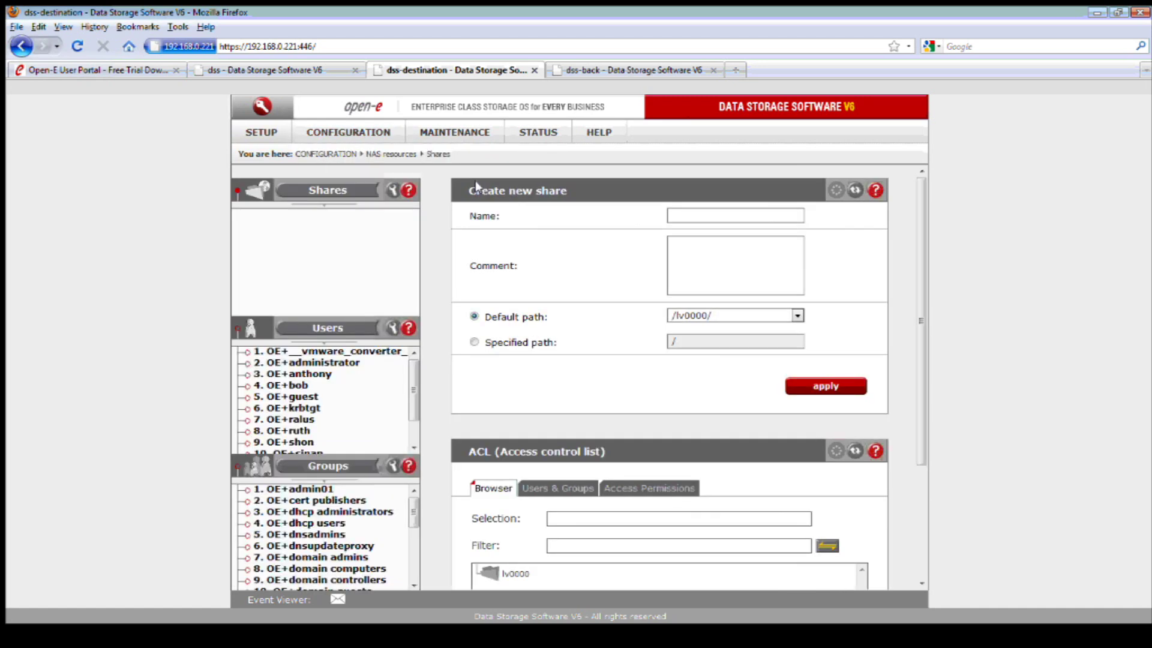
- Create a share named Destination and open it from the Shares tree
left_click(675, 216)
type("d")
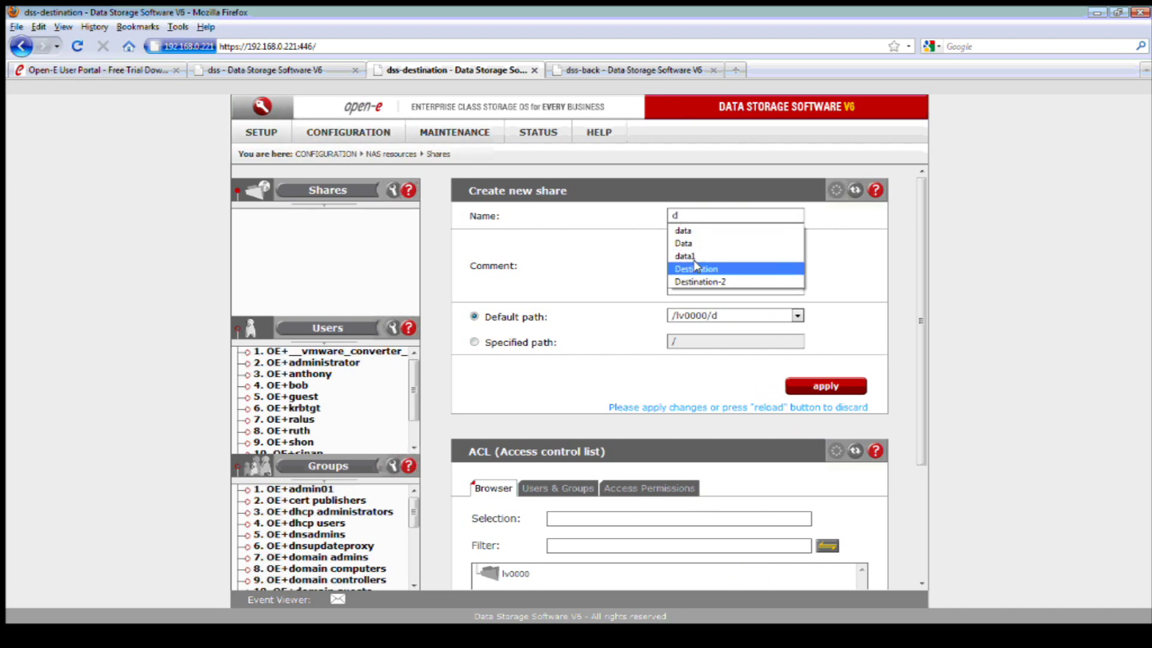
left_click(694, 268)
left_click(824, 385)
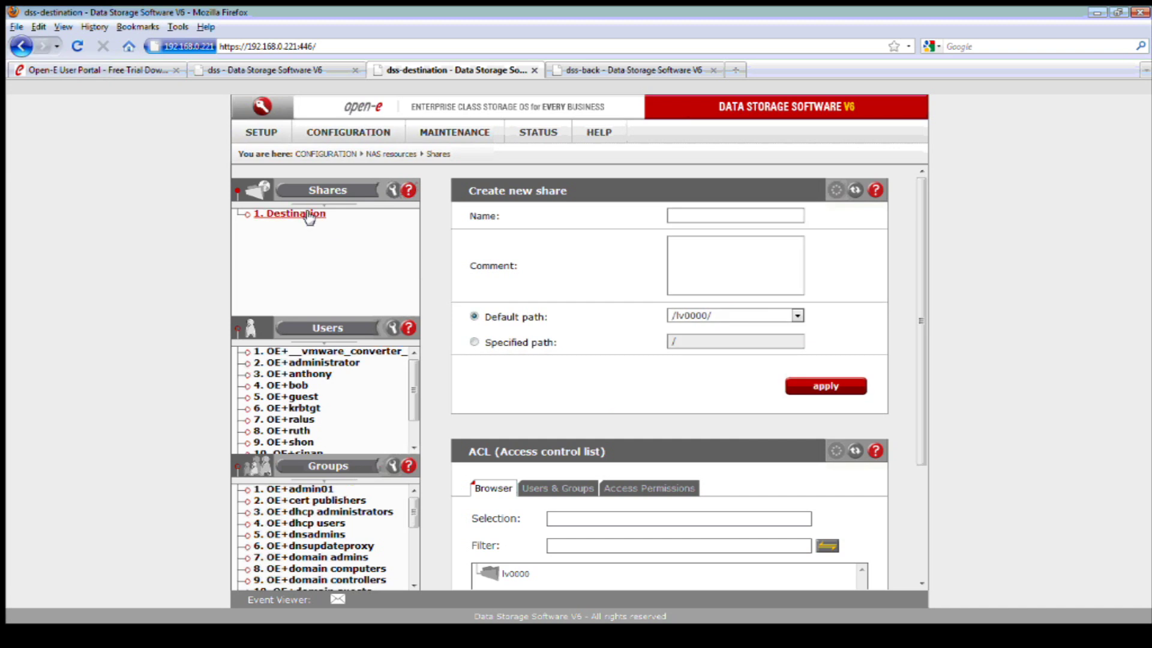
left_click(310, 216)
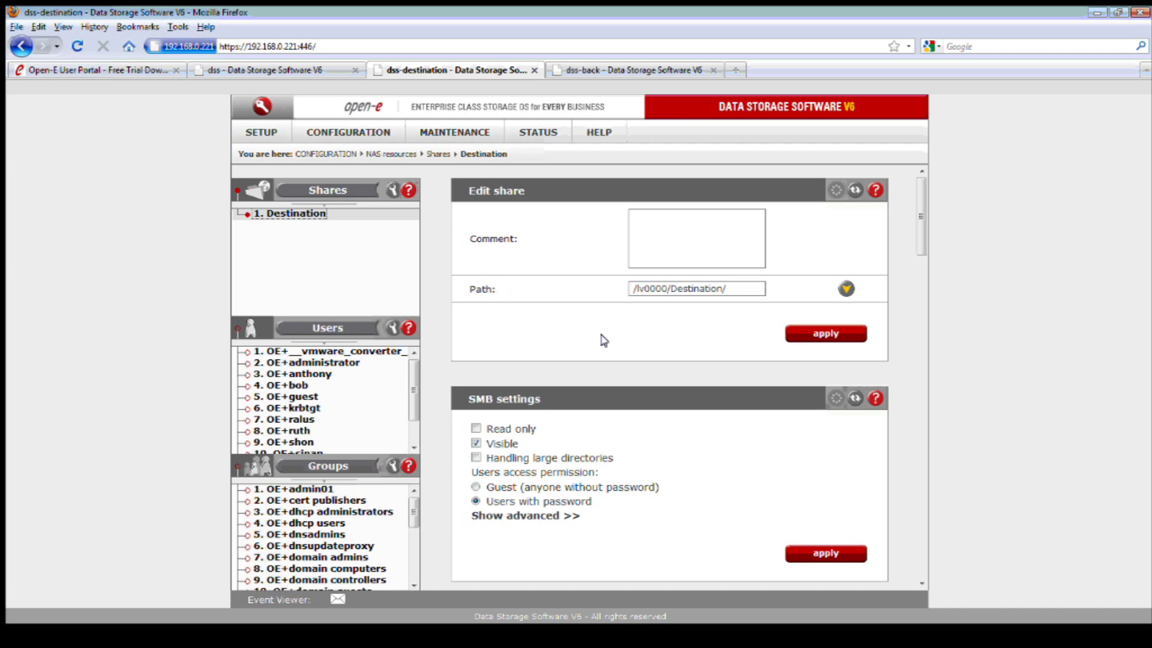
- Refresh \\192.168.0.221\Destination to confirm it is empty, then minimise it and scroll the Edit share page
left_click(724, 642)
right_click(485, 288)
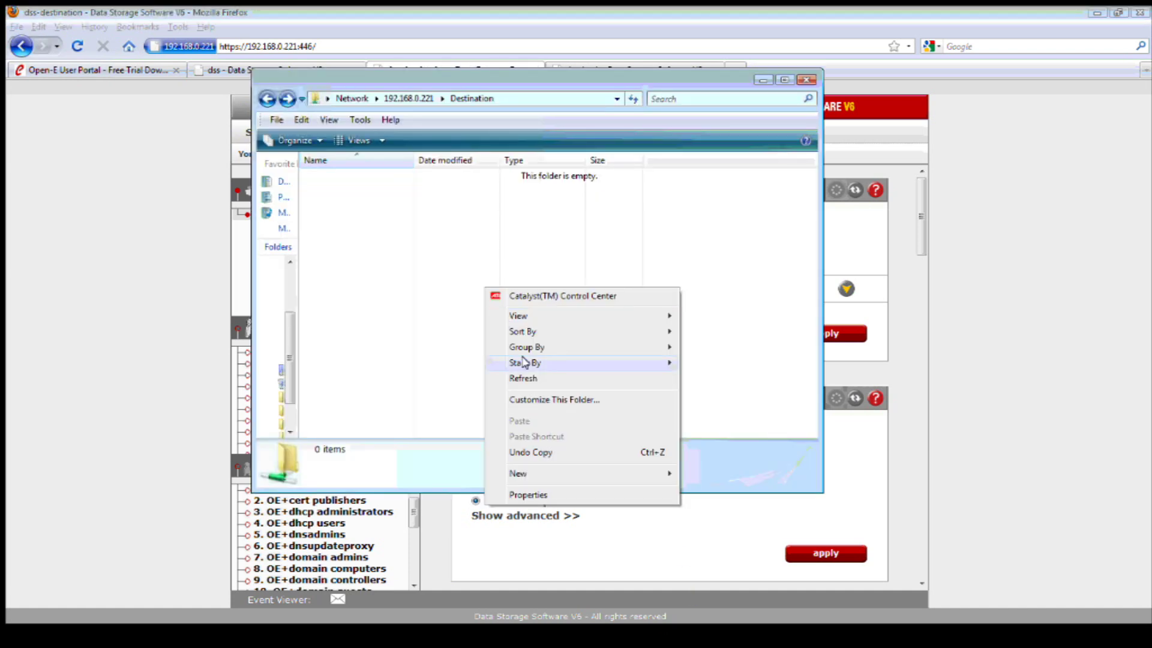
left_click(532, 378)
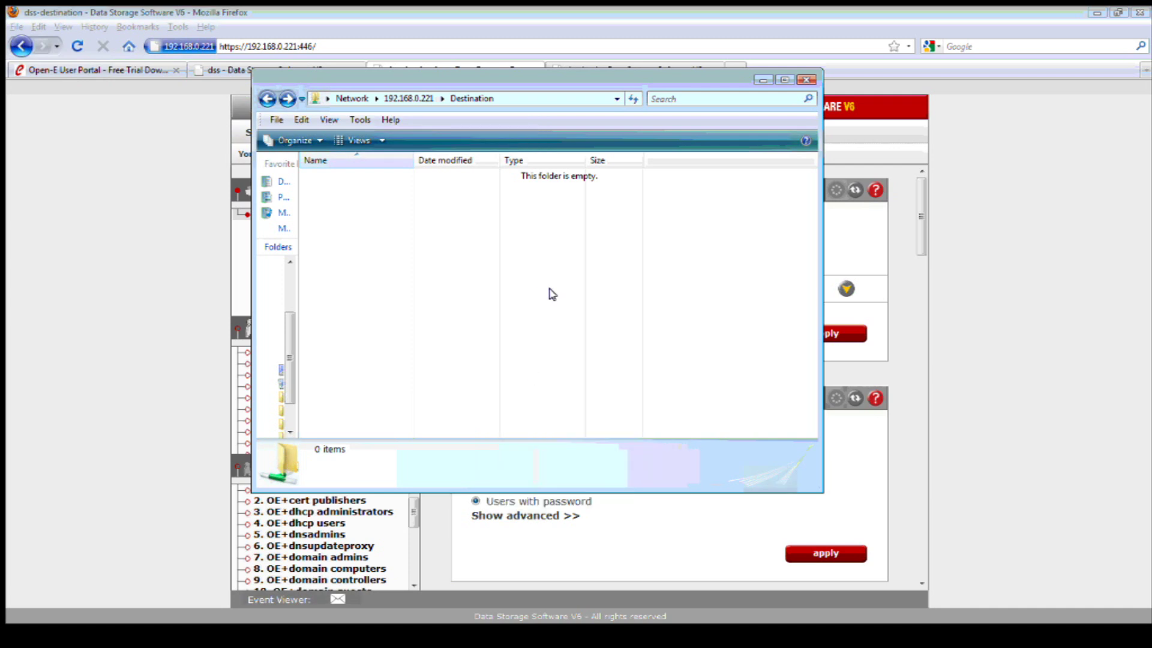
left_click(760, 81)
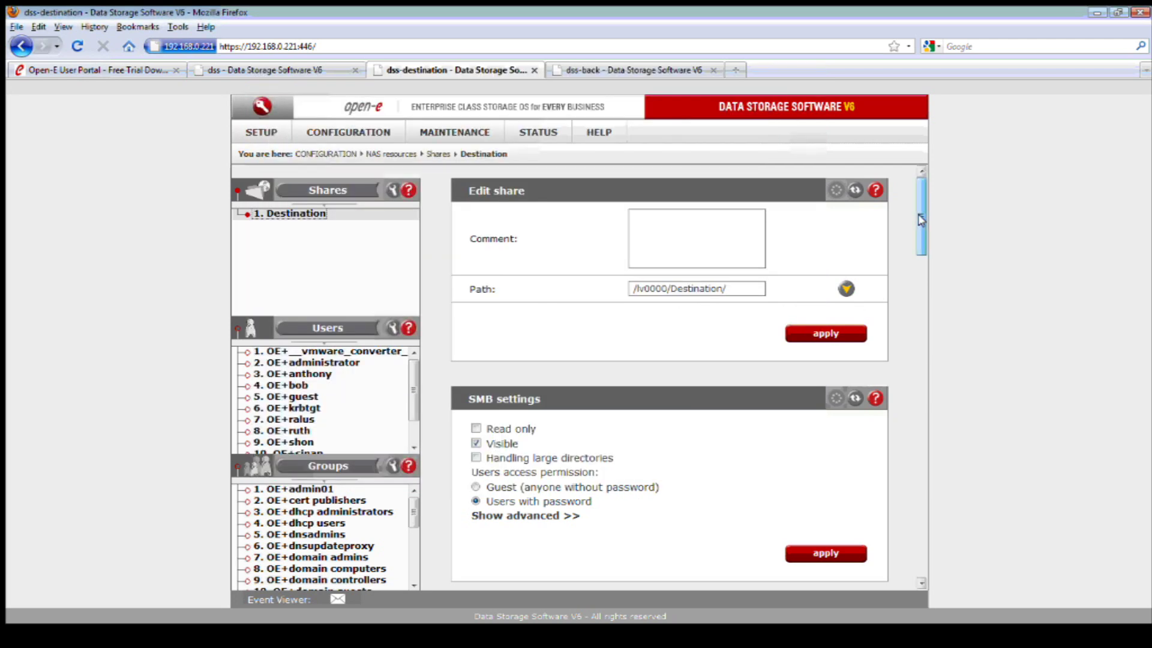
left_click_drag(921, 220, 910, 524)
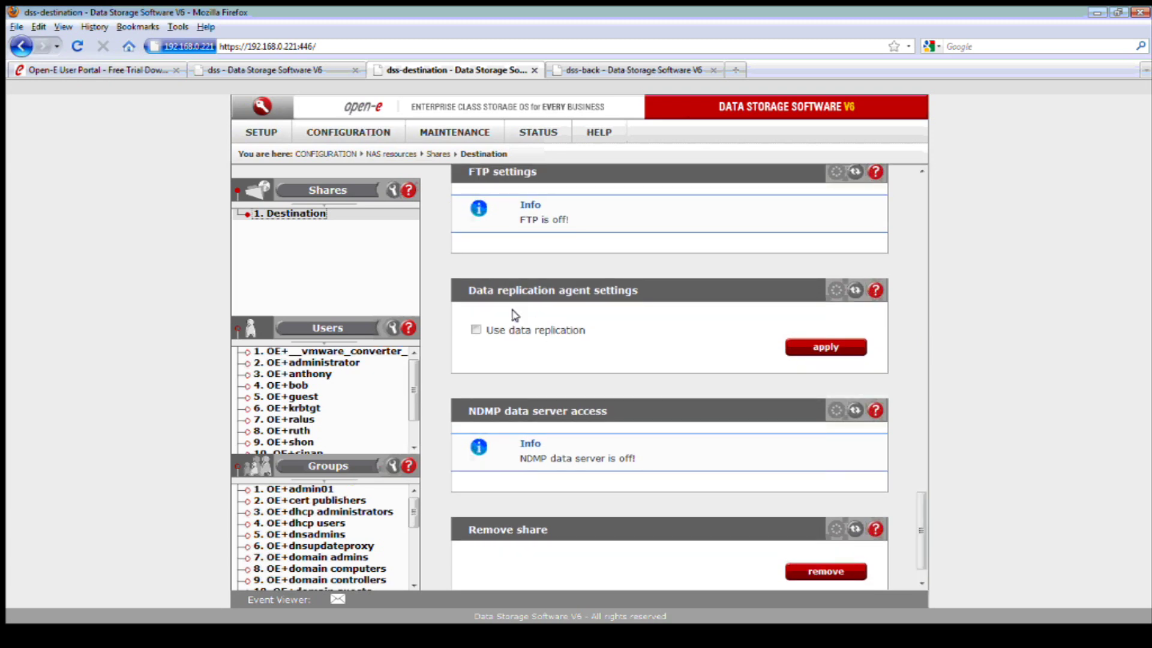
- Turn on Use data replication for the Destination share with a login name and password, then go back to the source server
left_click(472, 329)
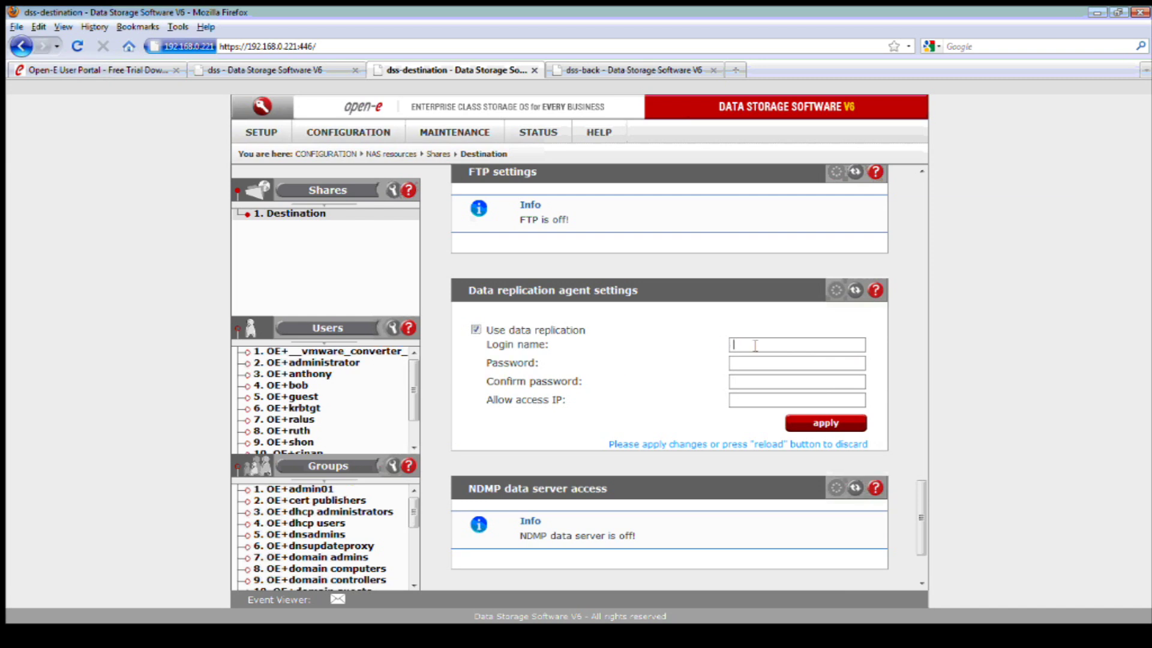
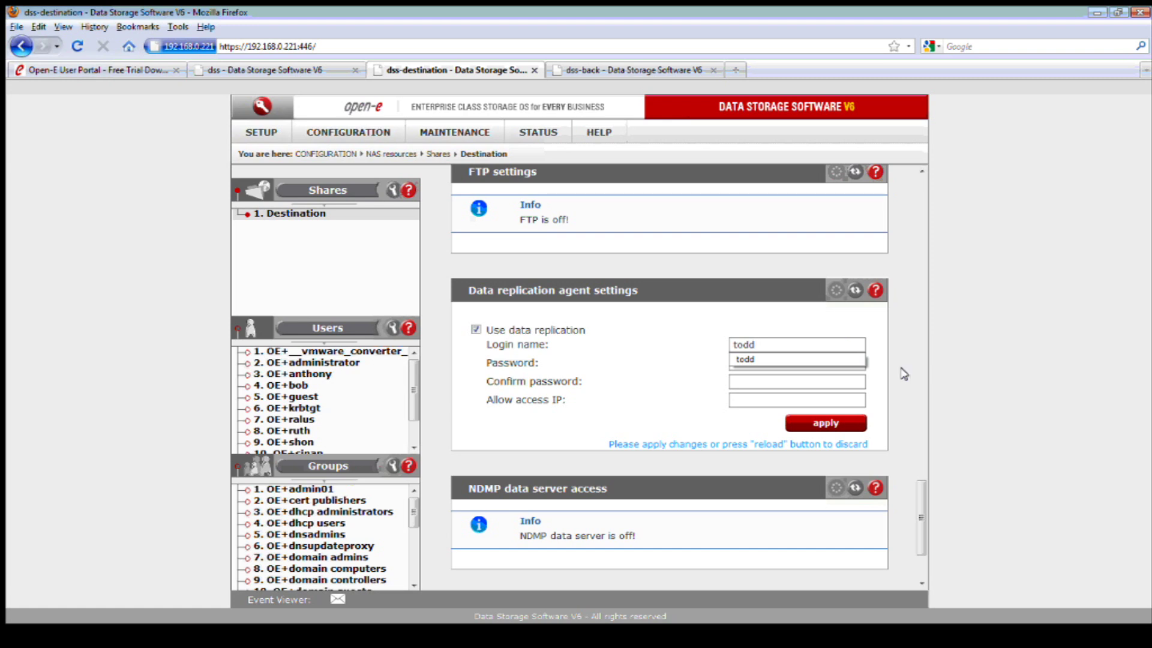
key("Escape")
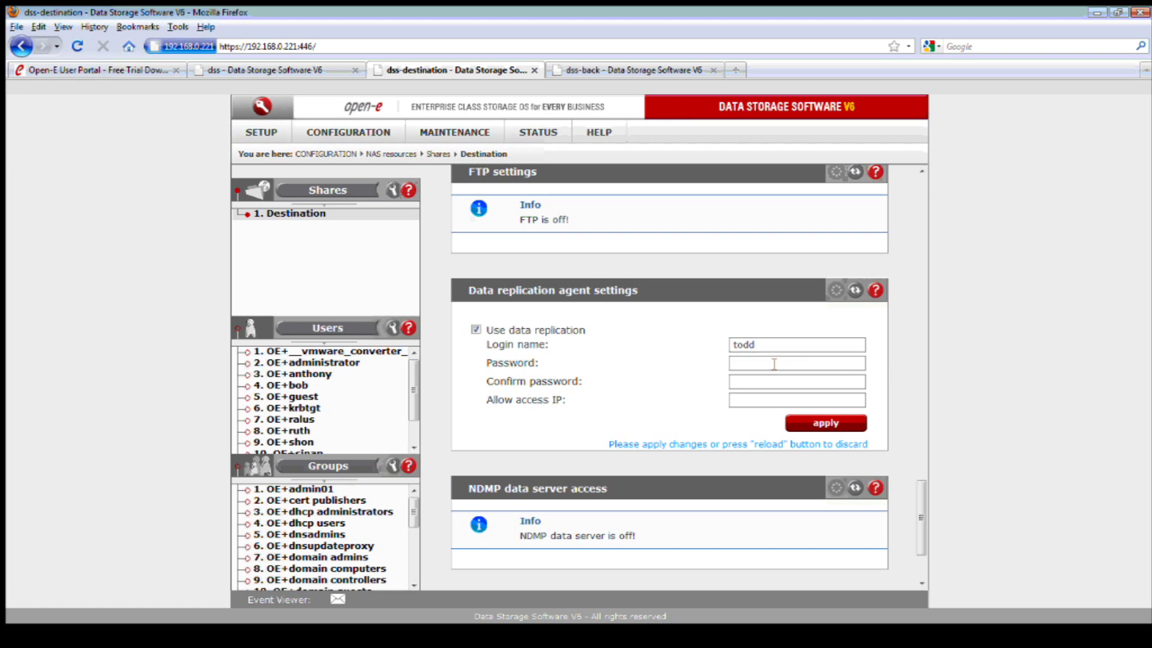
key("Tab")
left_click(773, 381)
left_click(804, 425)
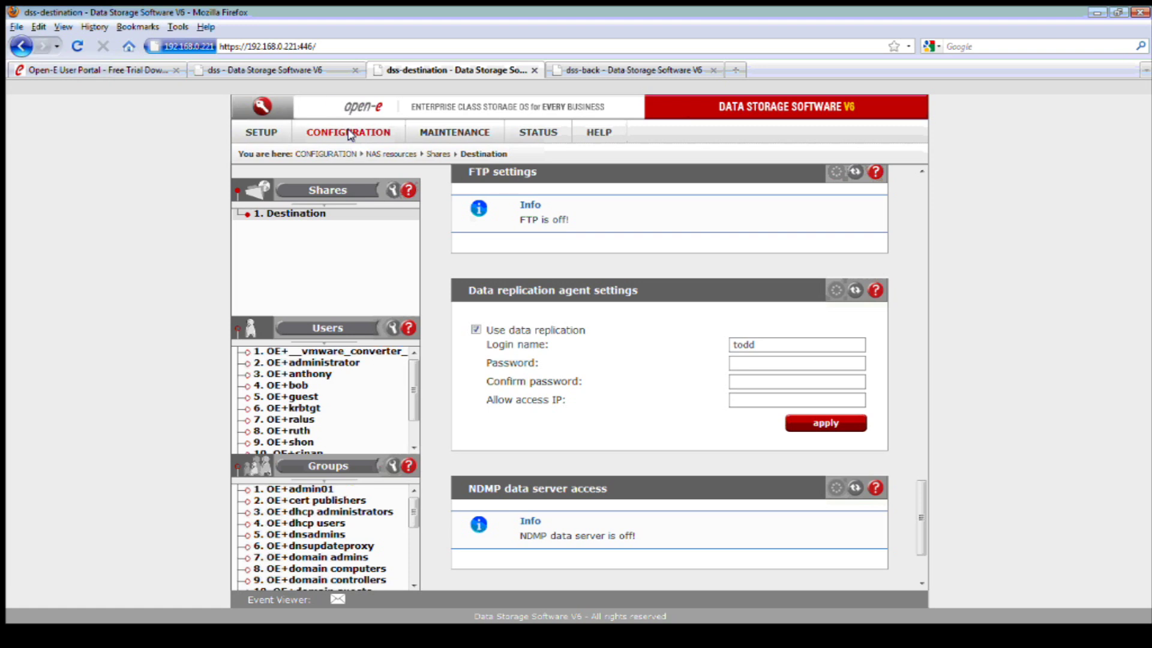
left_click(306, 67)
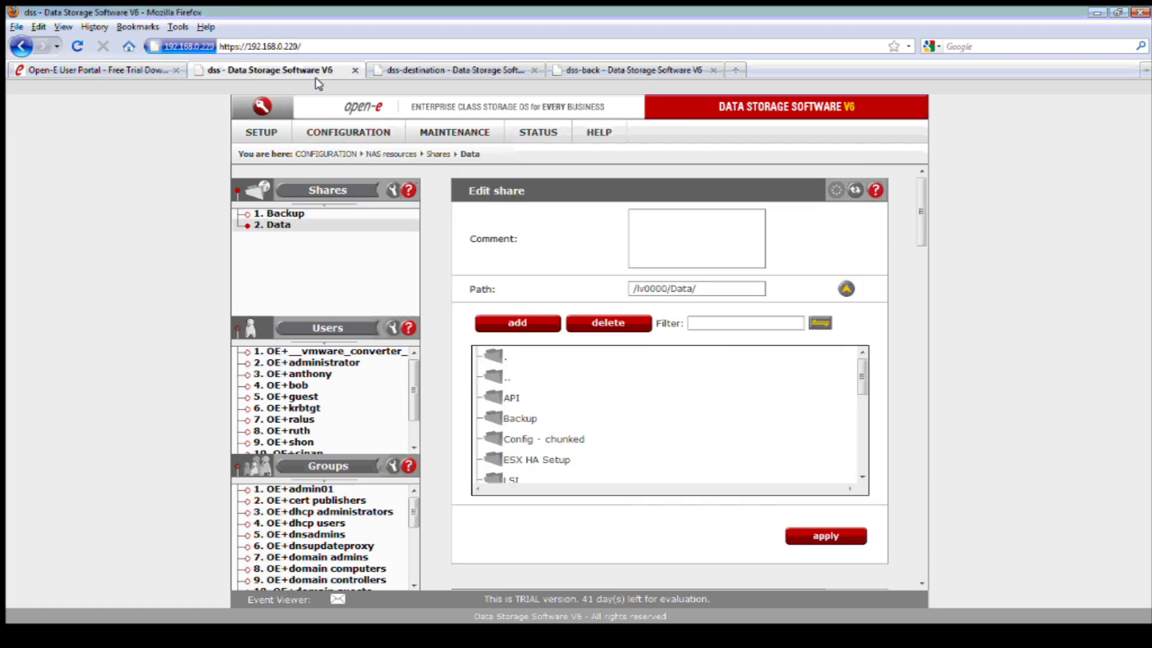
- Open the MAINTENANCE > backup > Data replication page, which reports replication is disabled
left_click(444, 131)
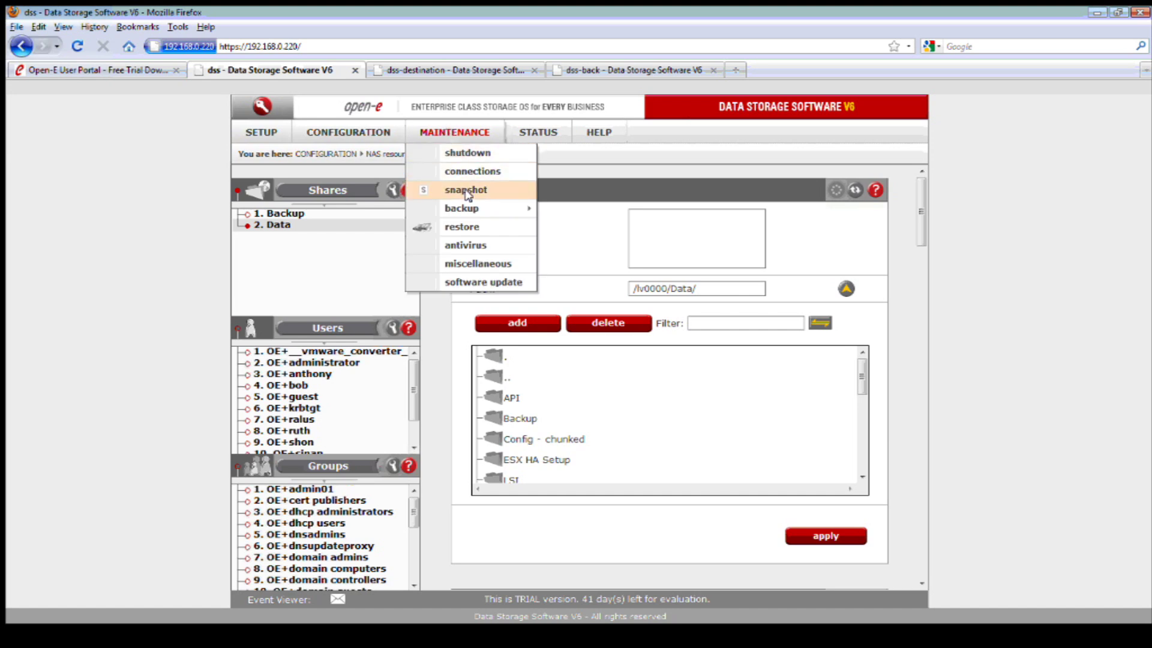
mouse_move(477, 207)
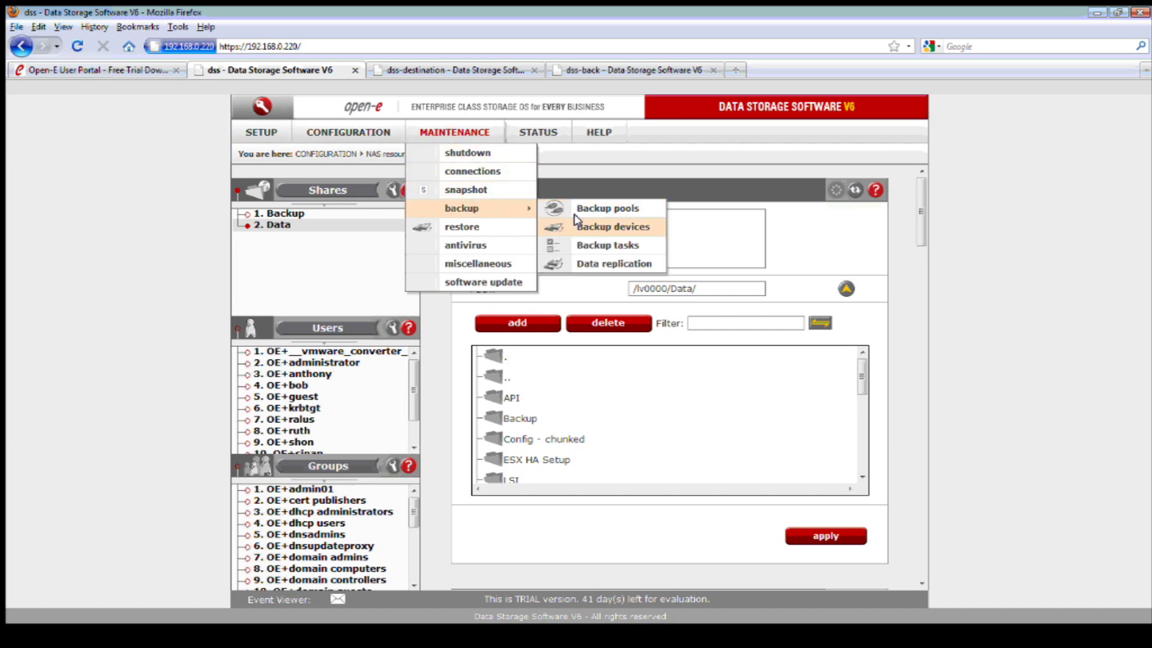
left_click(652, 266)
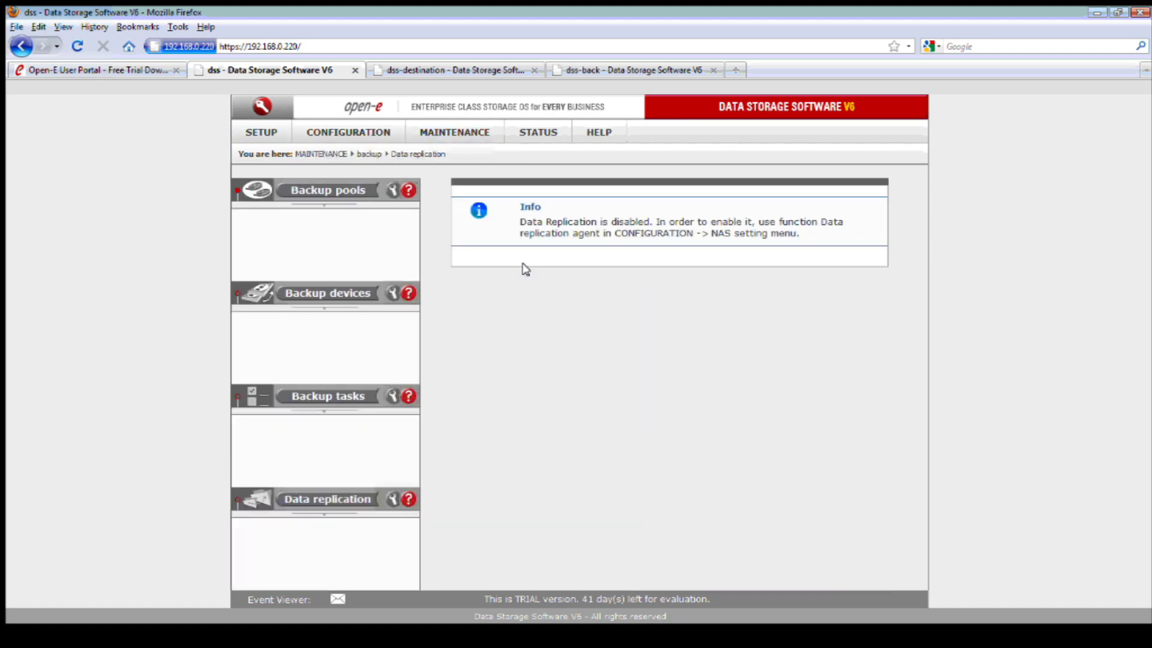
left_click(360, 502)
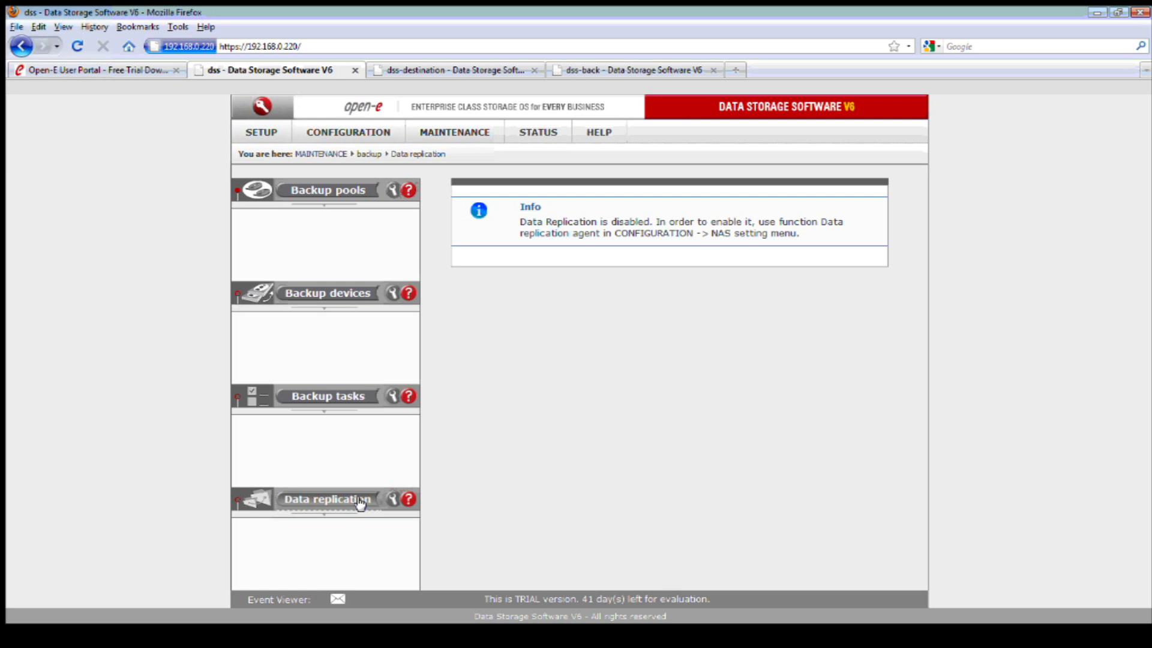
left_click(361, 503)
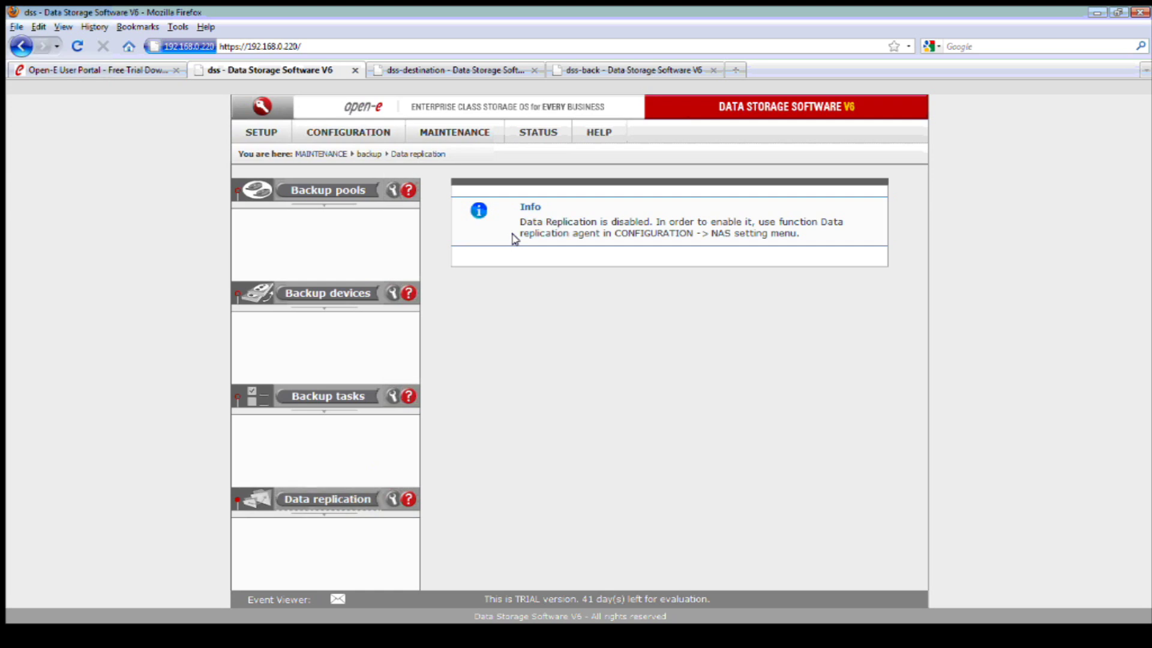
- Enable and apply the Data replication Agent under CONFIGURATION > NAS settings
left_click(371, 133)
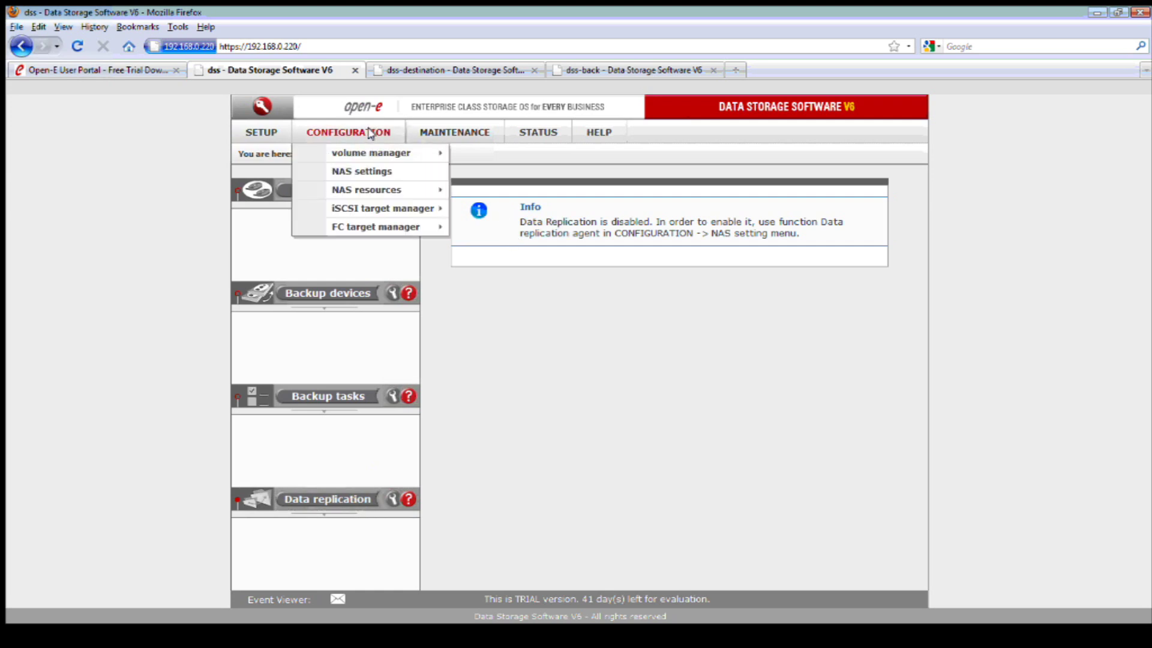
left_click(381, 171)
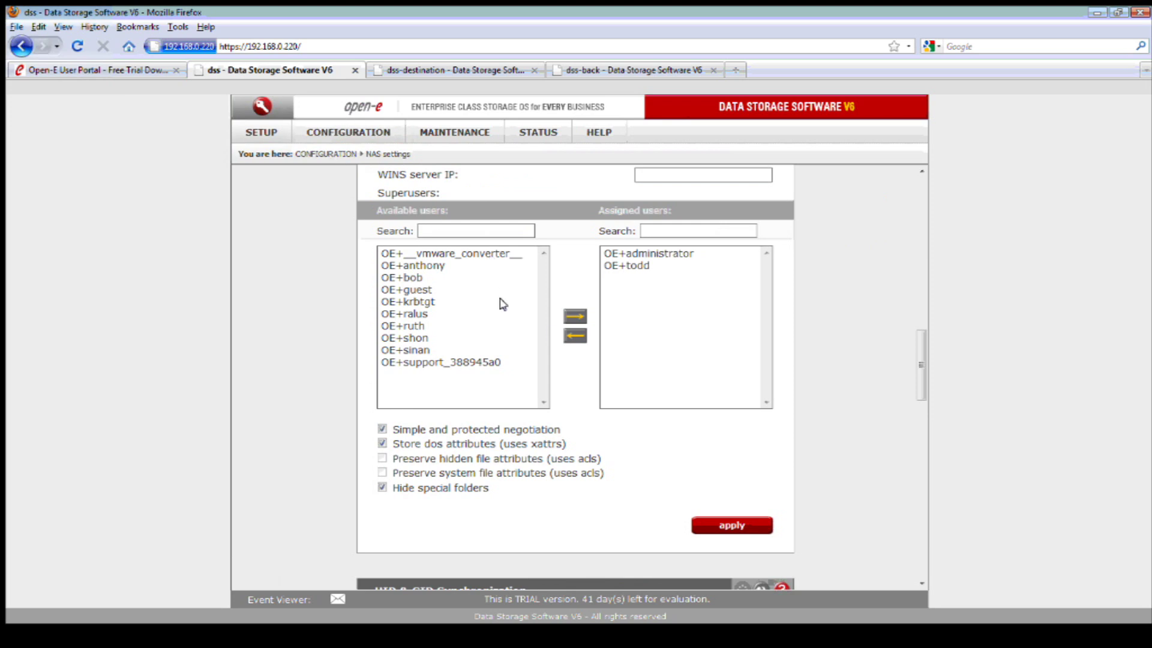
scroll(562, 342, "down", 10)
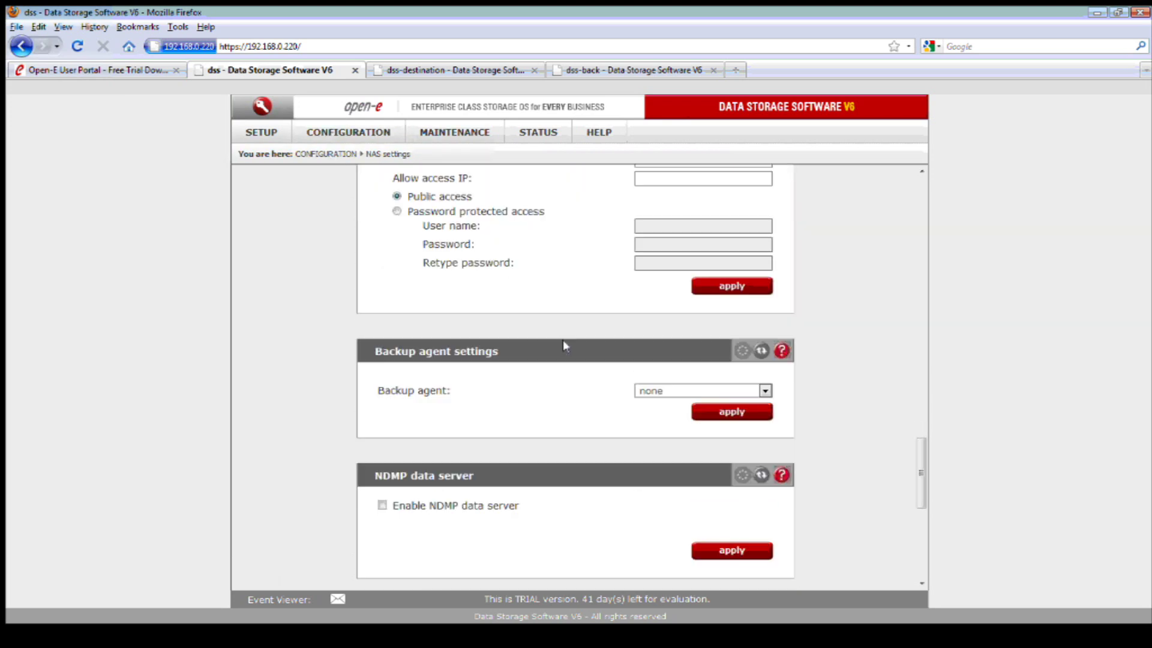
scroll(564, 346, "down", 8)
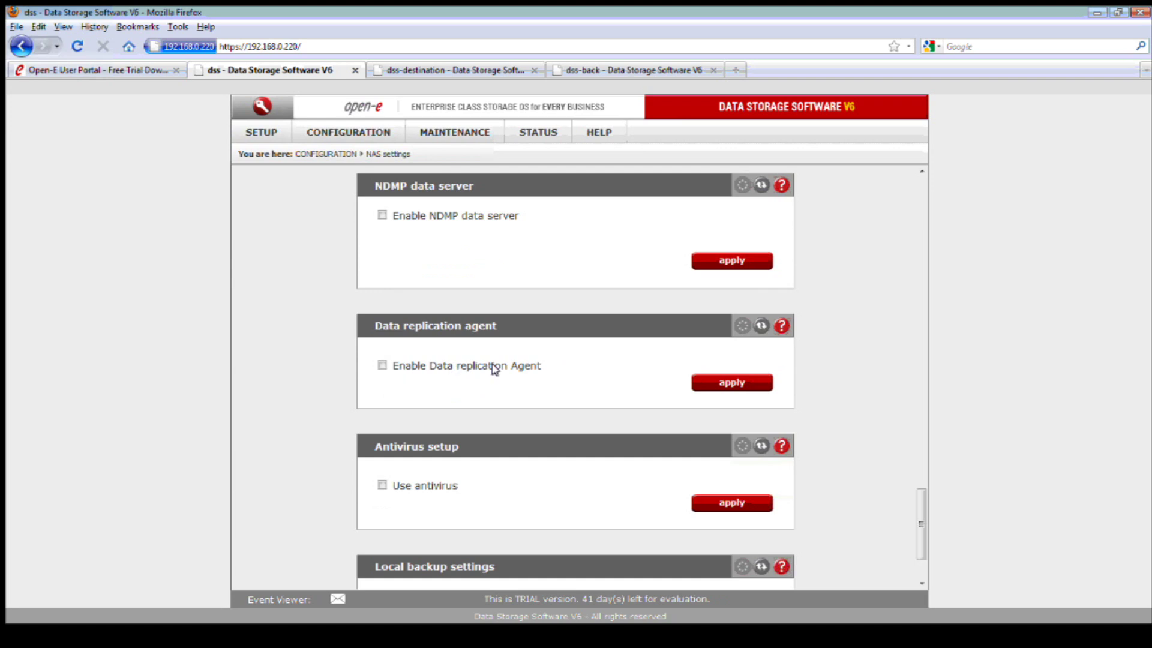
left_click(381, 365)
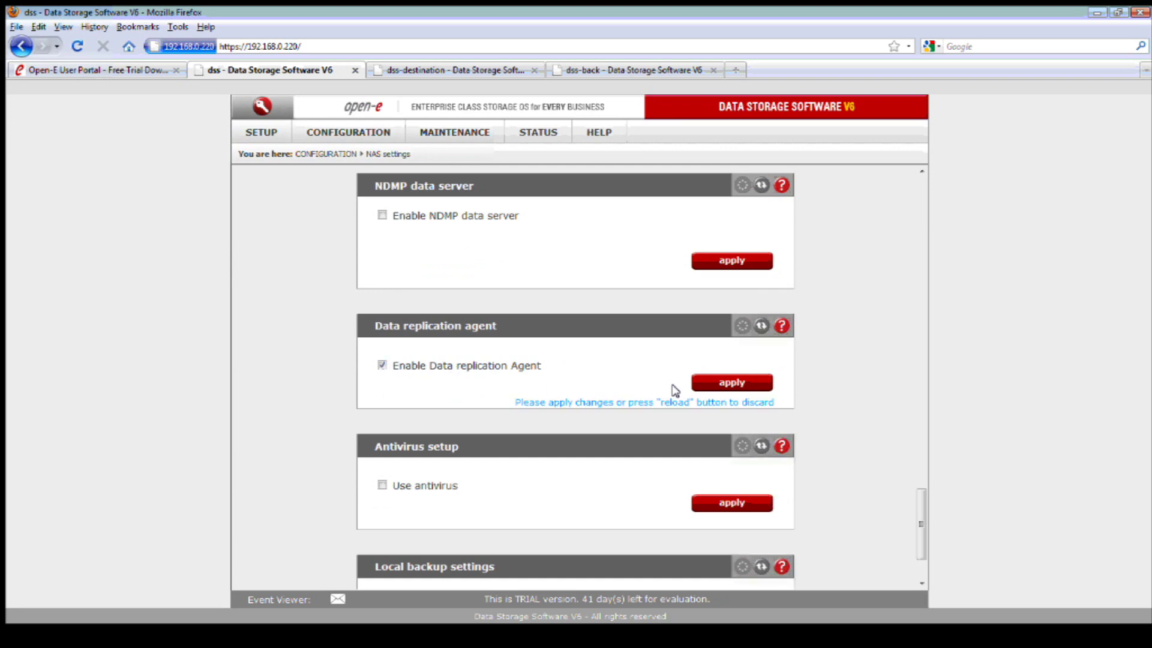
left_click(714, 385)
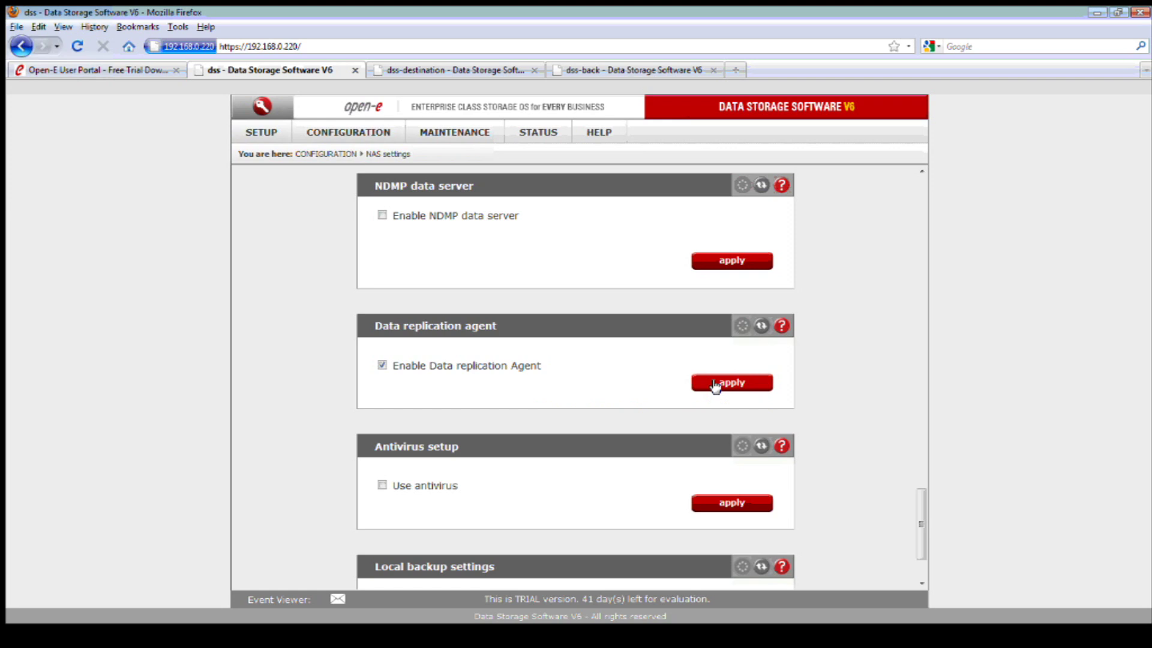
left_click(442, 128)
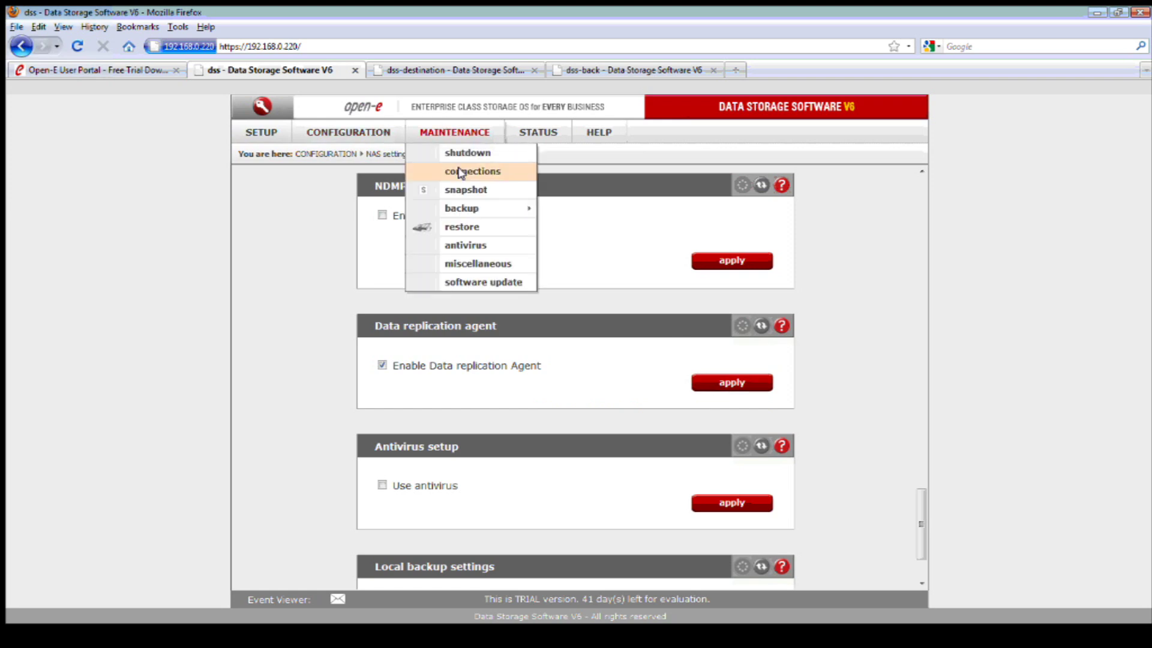
- On the Data replication page, enter 'Data Rep' as the new task name
mouse_move(473, 208)
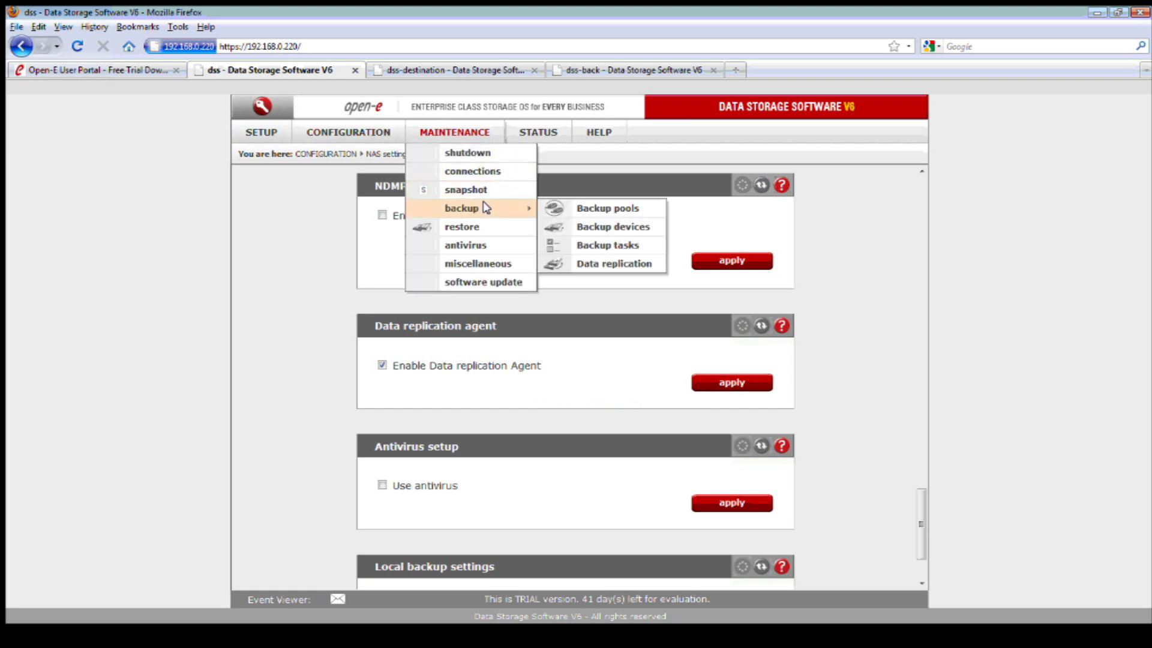
left_click(651, 264)
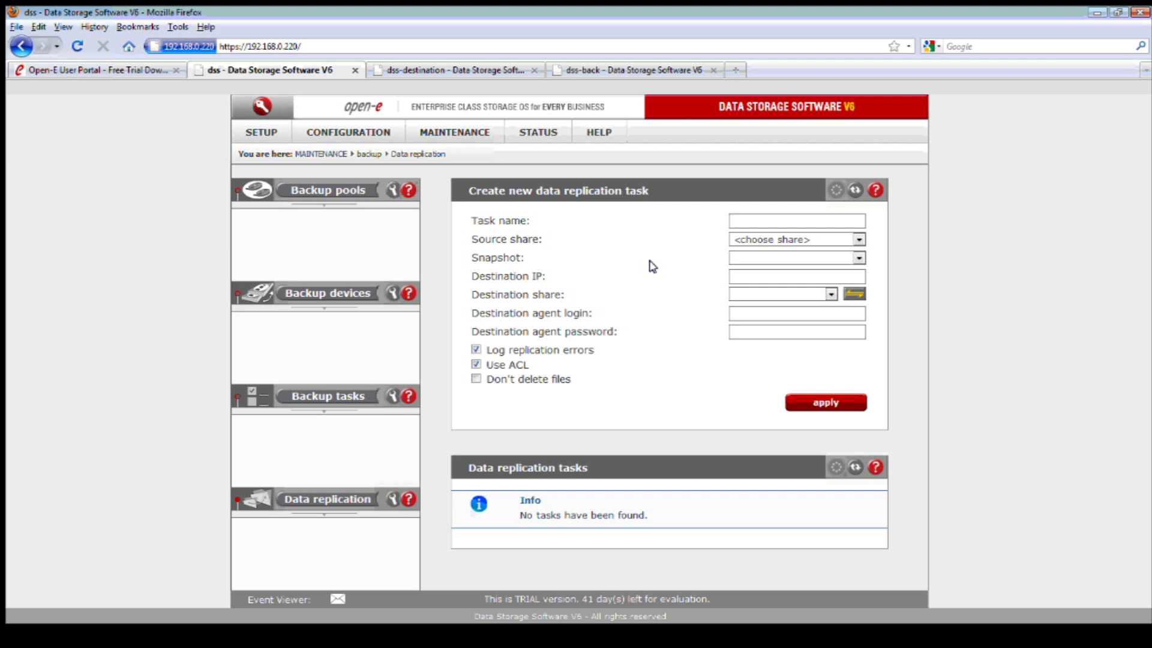
left_click(752, 220)
type("Dat")
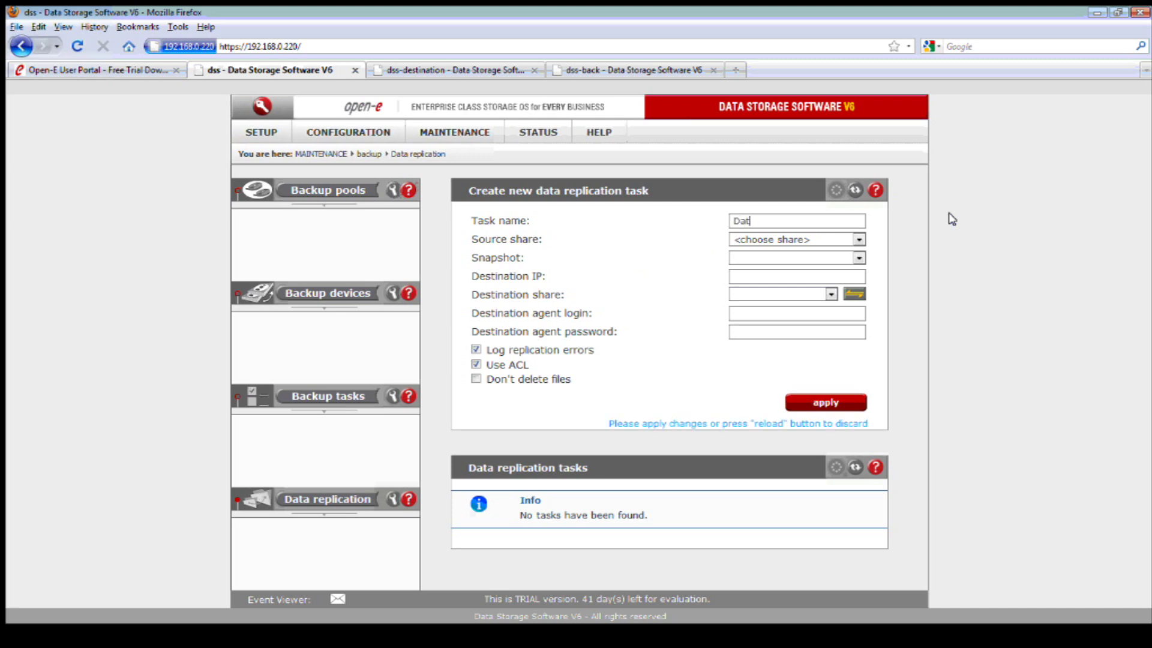
type("a Rep")
left_click(858, 240)
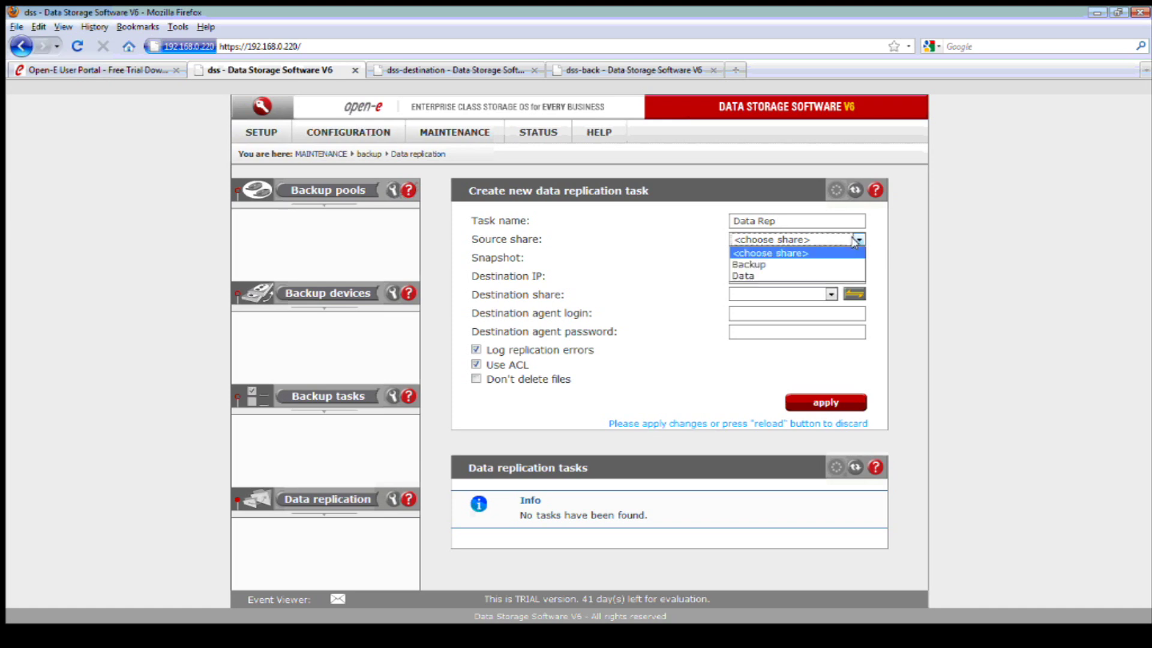
- Choose Data as the source share, which fills in snapshot snap00000
left_click(766, 277)
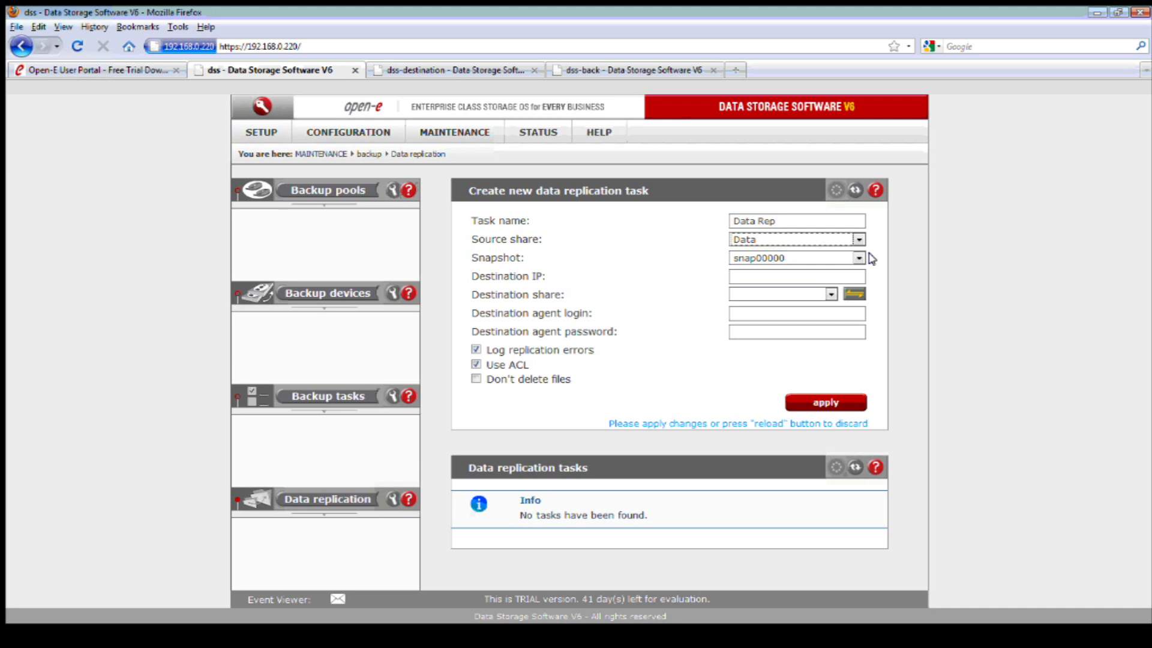
- Enter 192.168.0.221 as the destination IP and move the help window aside
key("Tab")
key("Tab")
type("192.168.0.221")
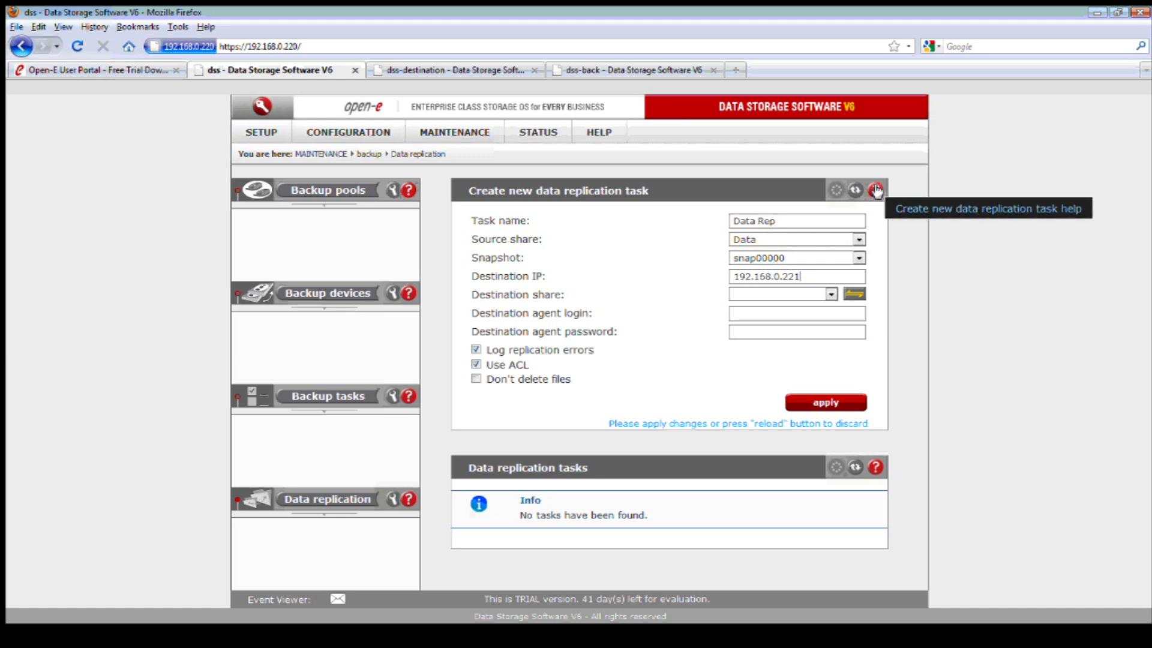
left_click(877, 191)
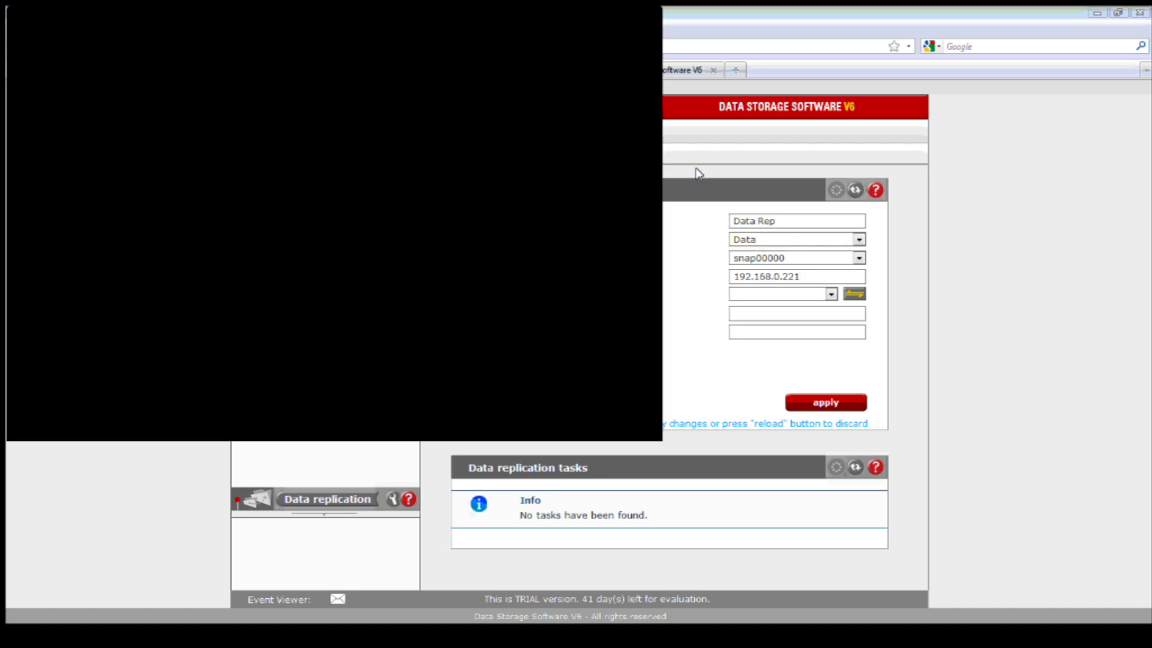
left_click_drag(540, 16, 814, 96)
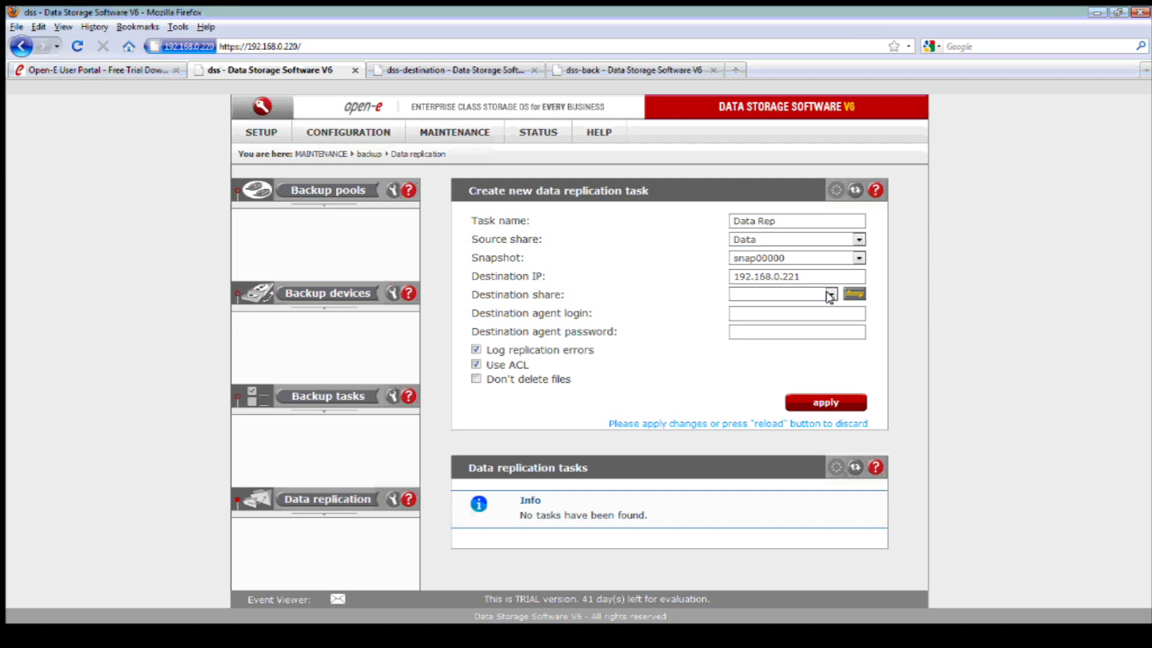
- Search the destination server's shares and accept the '1 shares found' result, setting Destination as the destination share
left_click(828, 295)
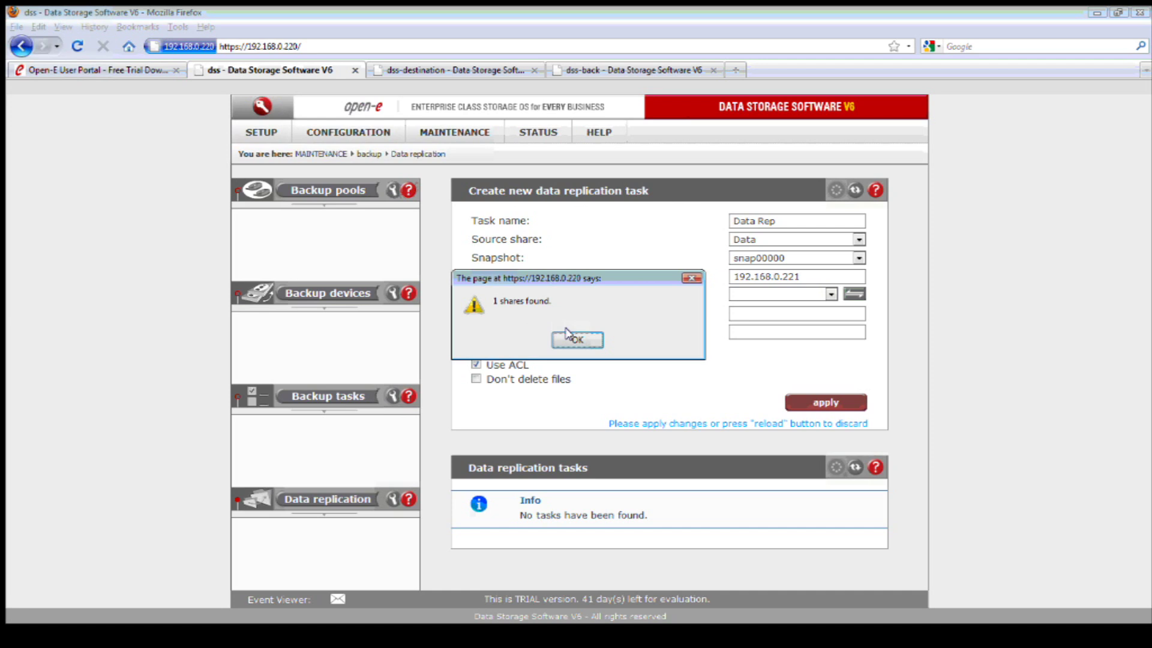
left_click(568, 335)
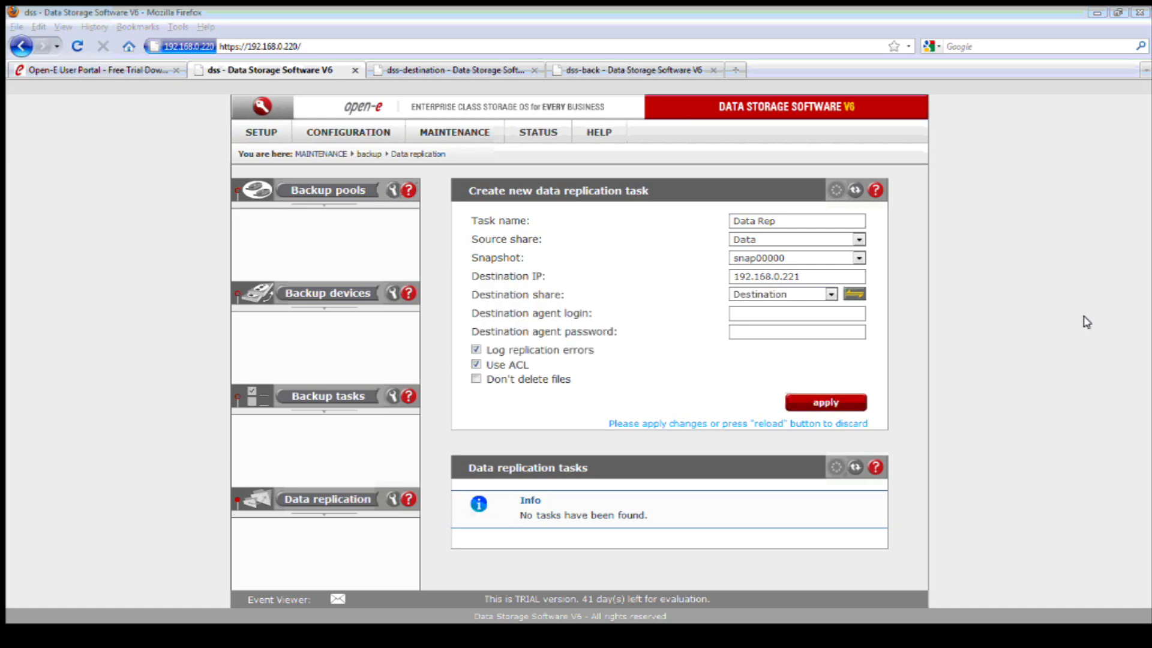
left_click(840, 314)
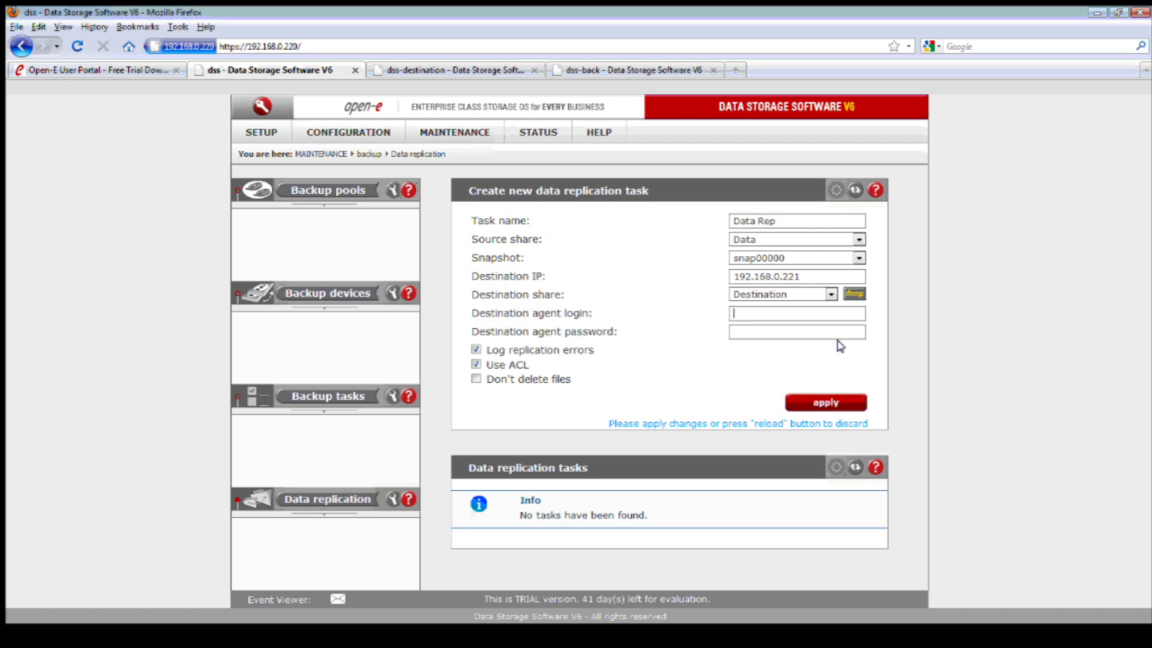
- Enter the destination agent login and password and apply; the task is rejected as an invalid task name
type("todd")
left_click(780, 331)
left_click(843, 403)
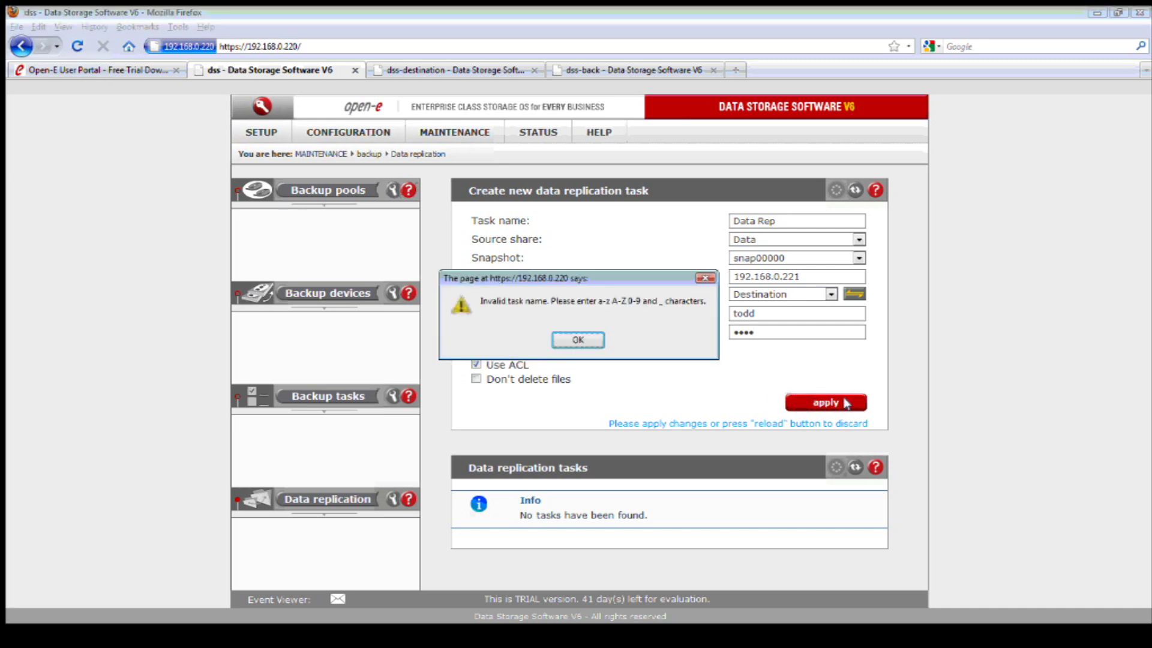